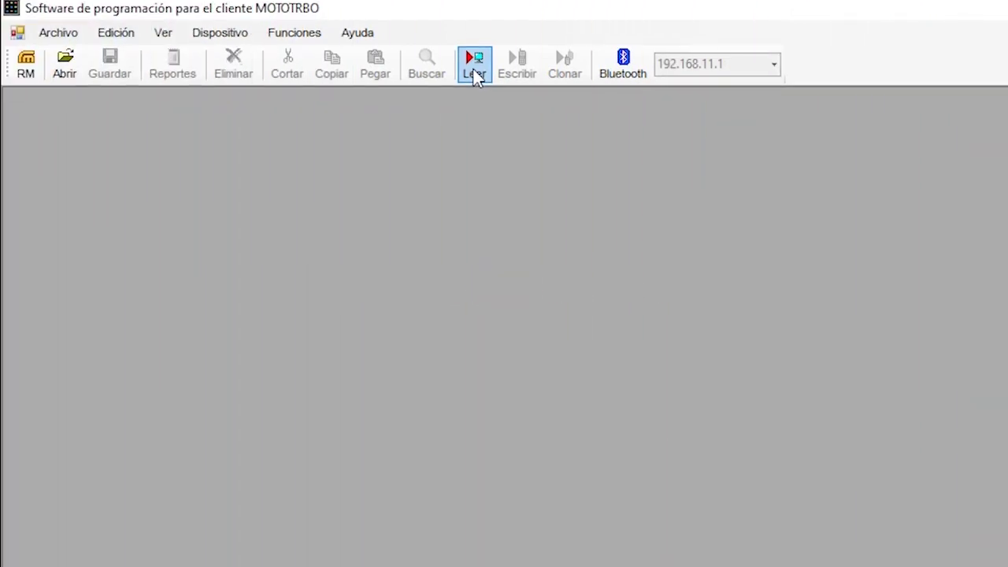
# - Read the configuration from the connected radio and open its Canales zone list
pyautogui.click(474, 75)
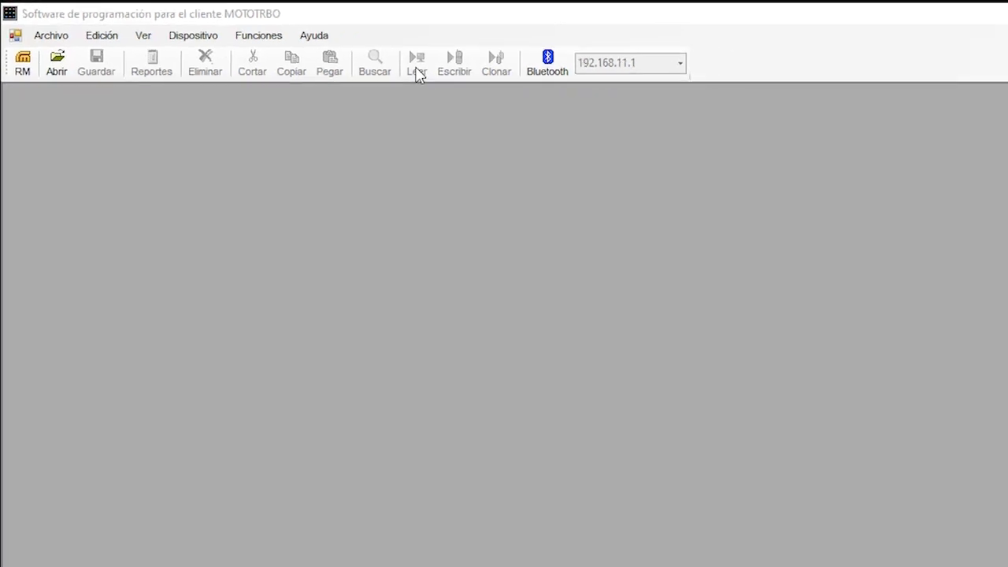
pyautogui.click(328, 56)
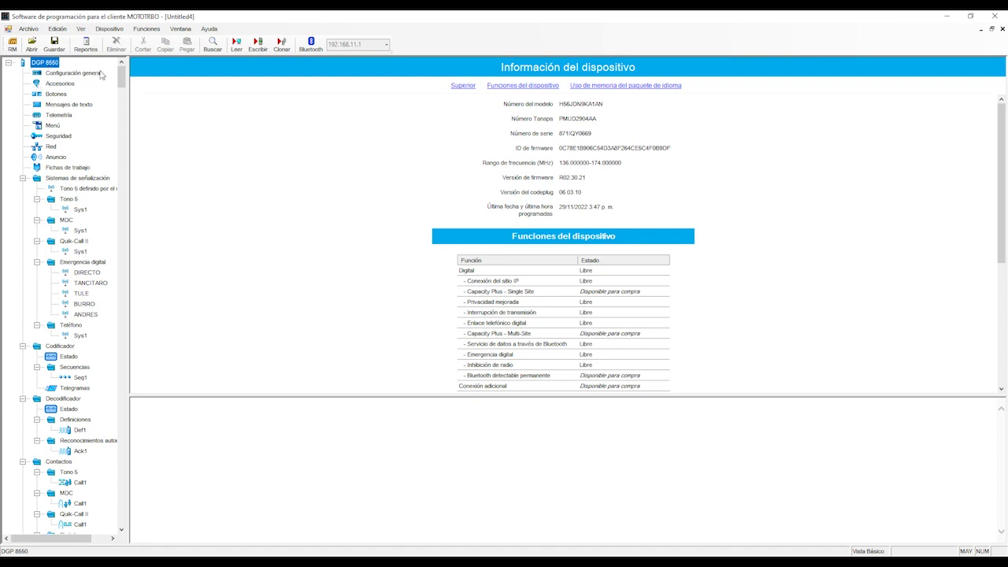
pyautogui.moveTo(122, 76); pyautogui.dragTo(116, 423)
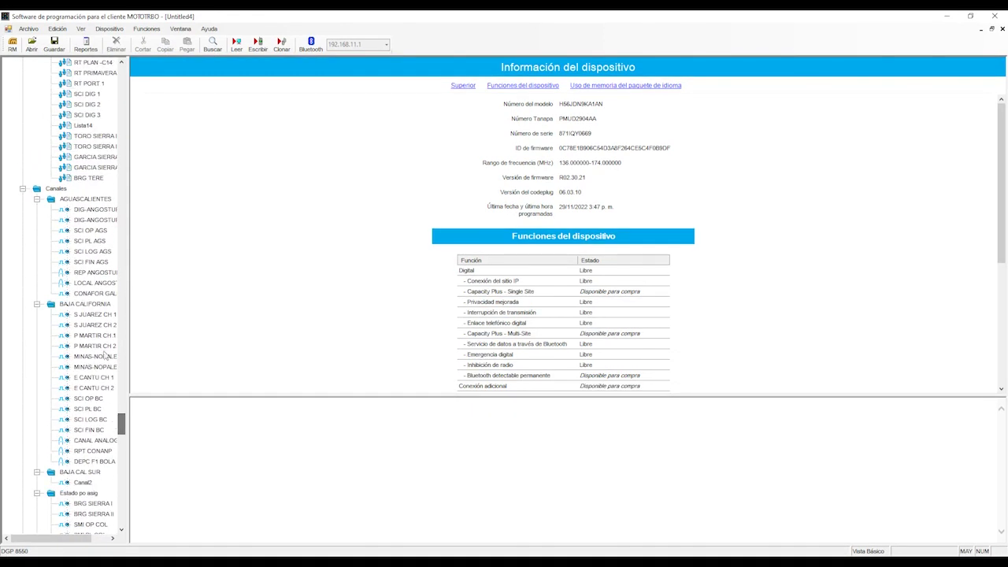
pyautogui.click(56, 188)
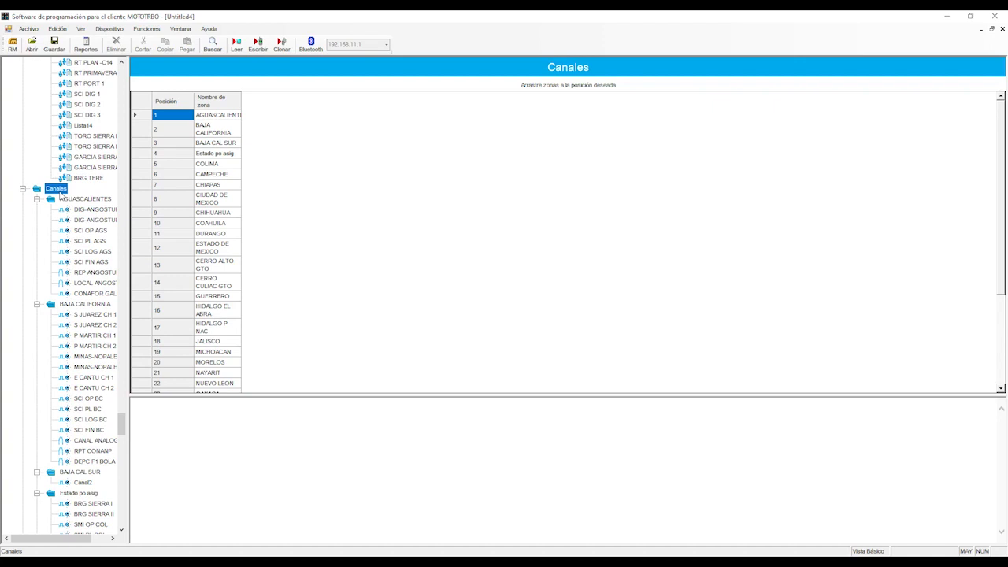
# - Add an analog channel to the BAJA CAL SUR zone
pyautogui.click(80, 471)
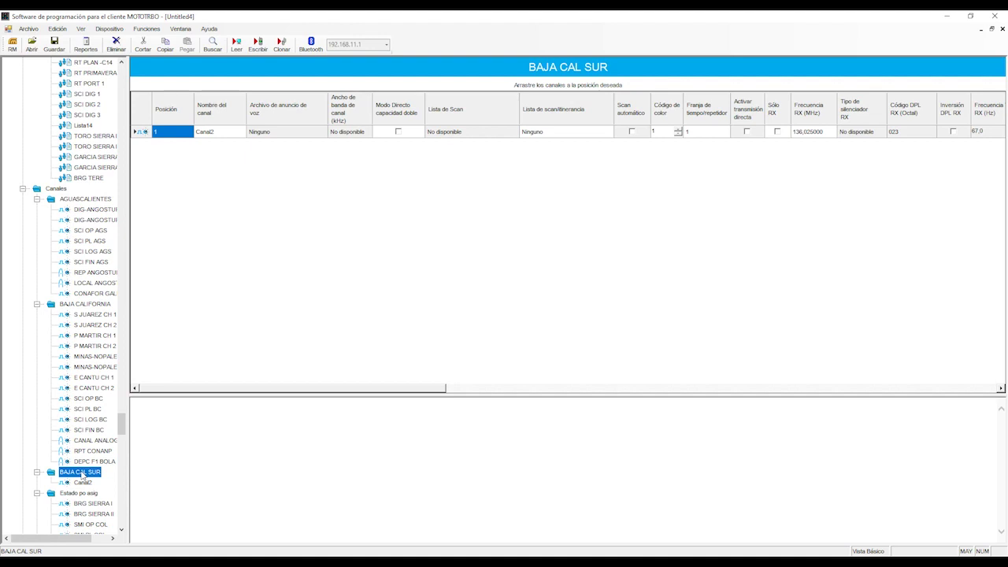
pyautogui.rightClick(81, 474)
pyautogui.moveTo(113, 476)
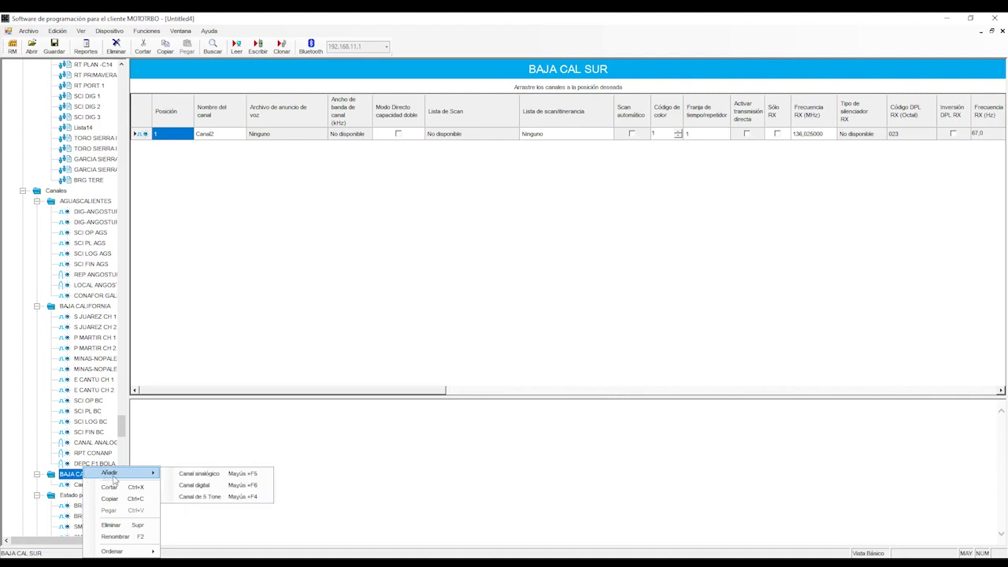
pyautogui.click(191, 475)
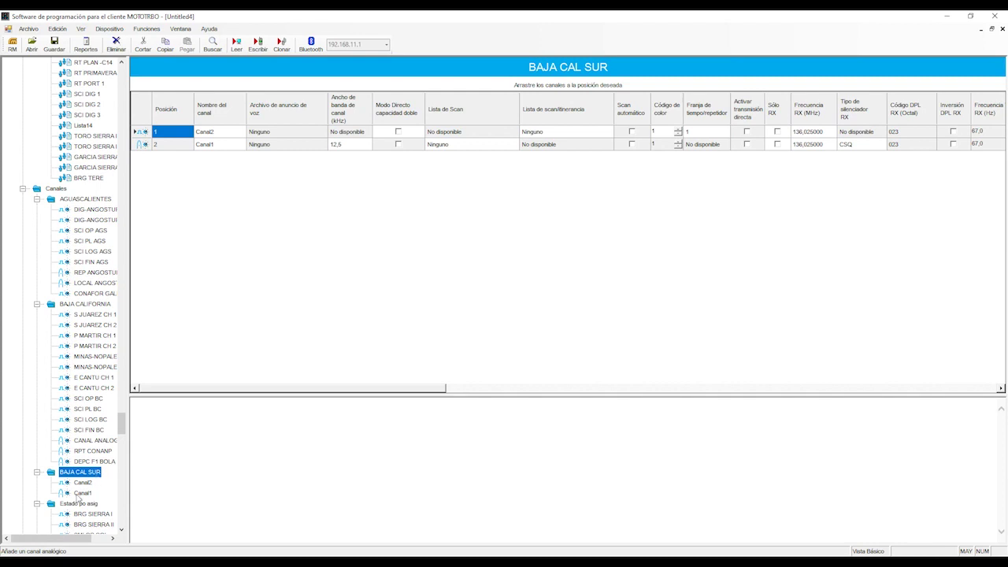
# - Rename the new analog channel in the BAJA CAL SUR zone as APOYO INCENDIOS
pyautogui.click(82, 493)
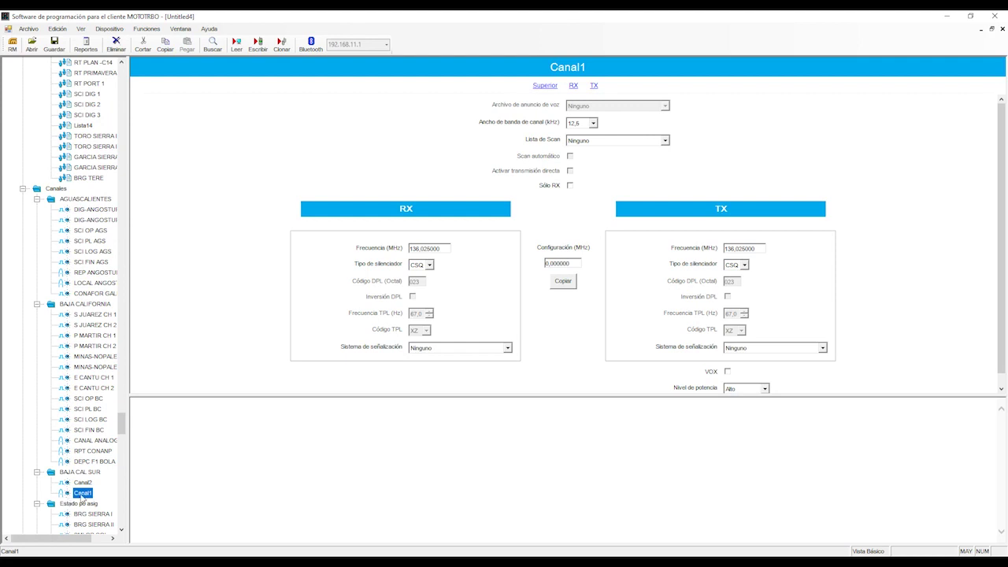
pyautogui.rightClick(82, 494)
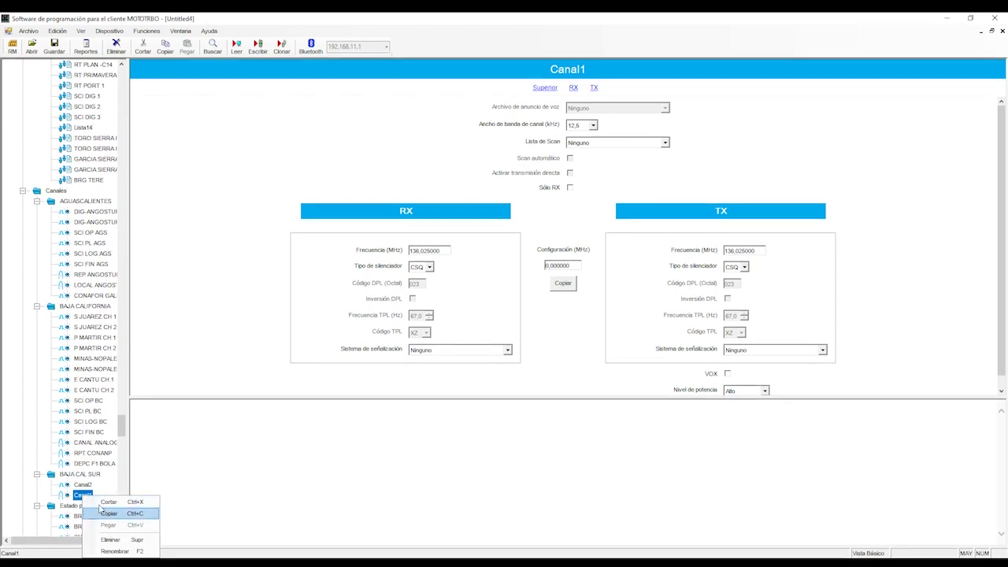
pyautogui.click(115, 551)
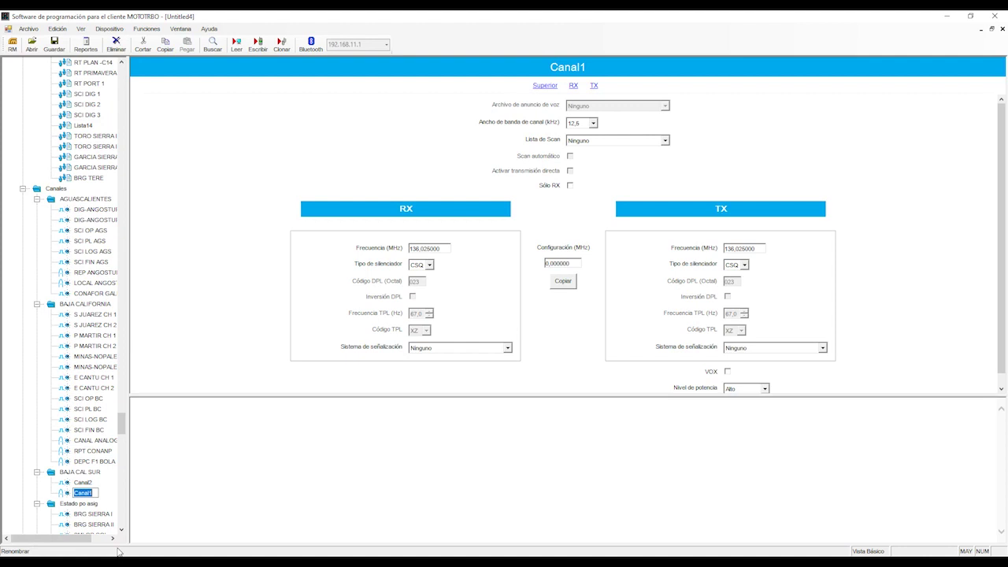
pyautogui.write('APOYO')
pyautogui.write(' INCENDIO')
pyautogui.write('S')
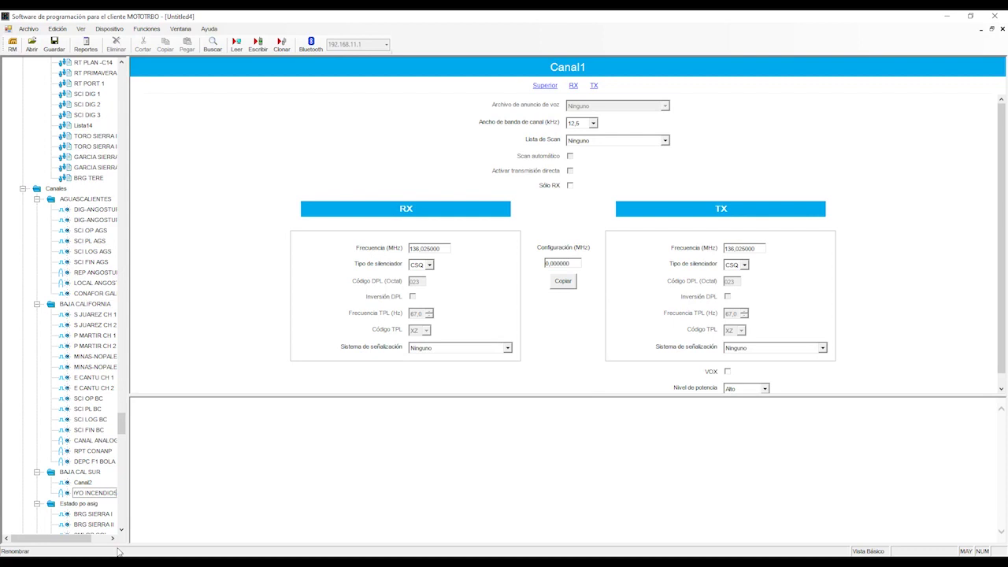
pyautogui.press('Return')
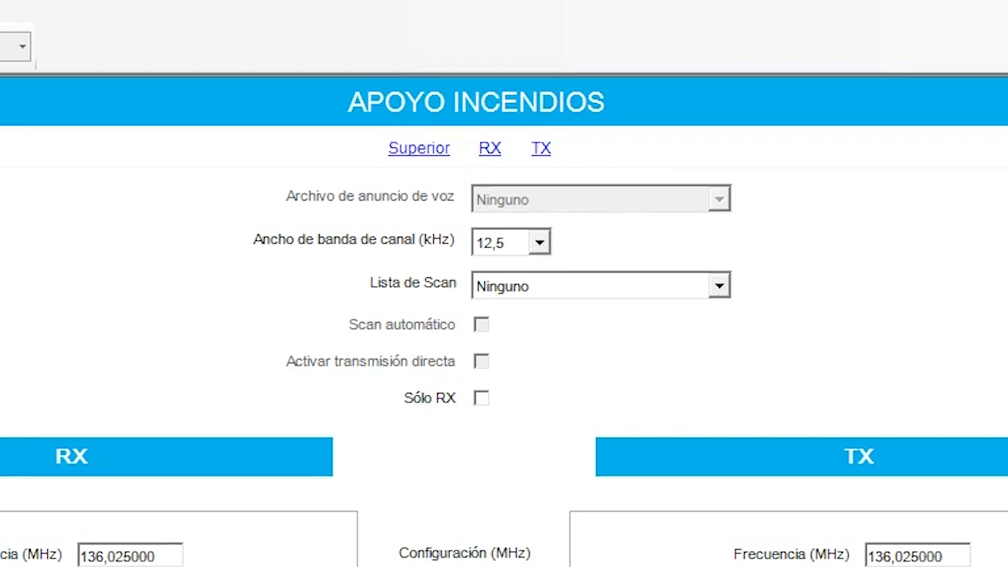
# - Set the APOYO INCENDIOS channel's bandwidth to 25 kHz and both its RX and TX frequencies to 147,075 MHz
pyautogui.click(508, 312)
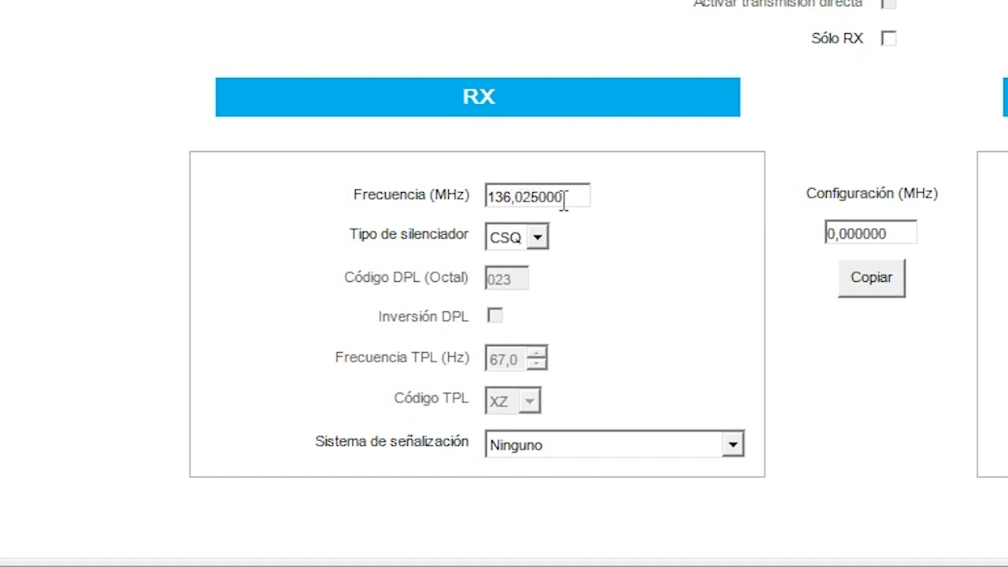
pyautogui.moveTo(581, 197); pyautogui.dragTo(486, 209)
pyautogui.write('147,075')
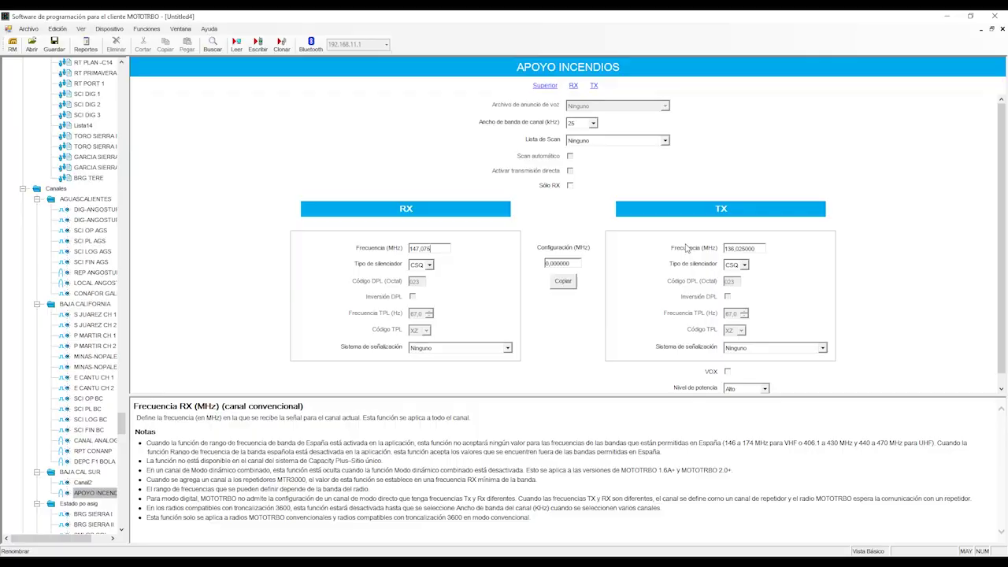
pyautogui.doubleClick(727, 250)
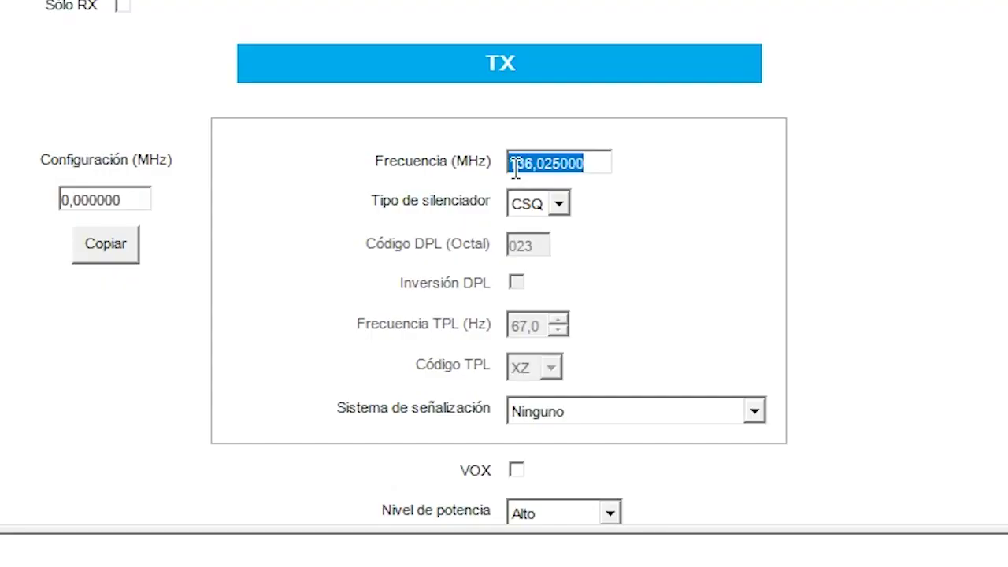
pyautogui.write('147,')
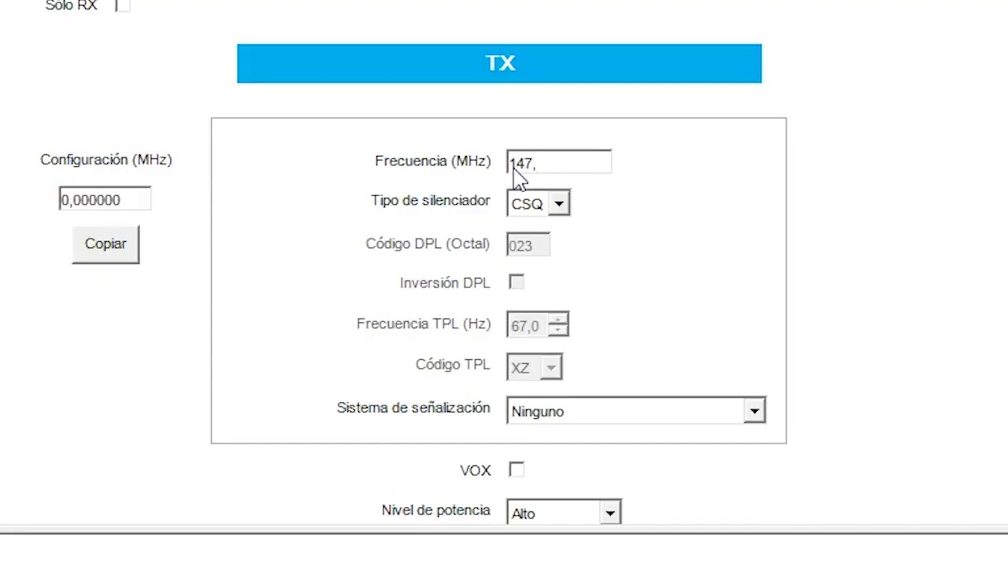
pyautogui.write('075')
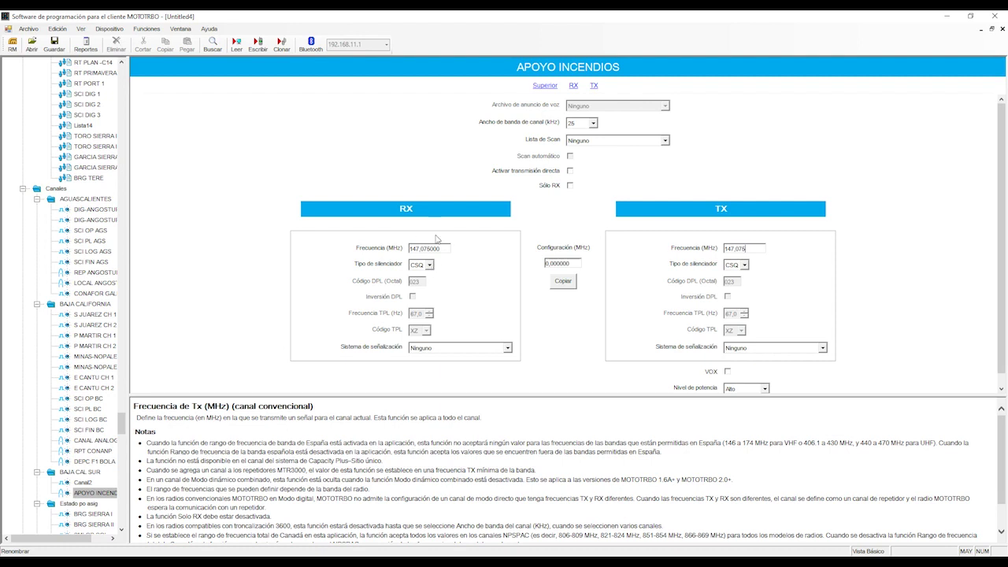
# - Set the RX squelch type of APOYO INCENDIOS to DPL with octal code 122
pyautogui.click(430, 266)
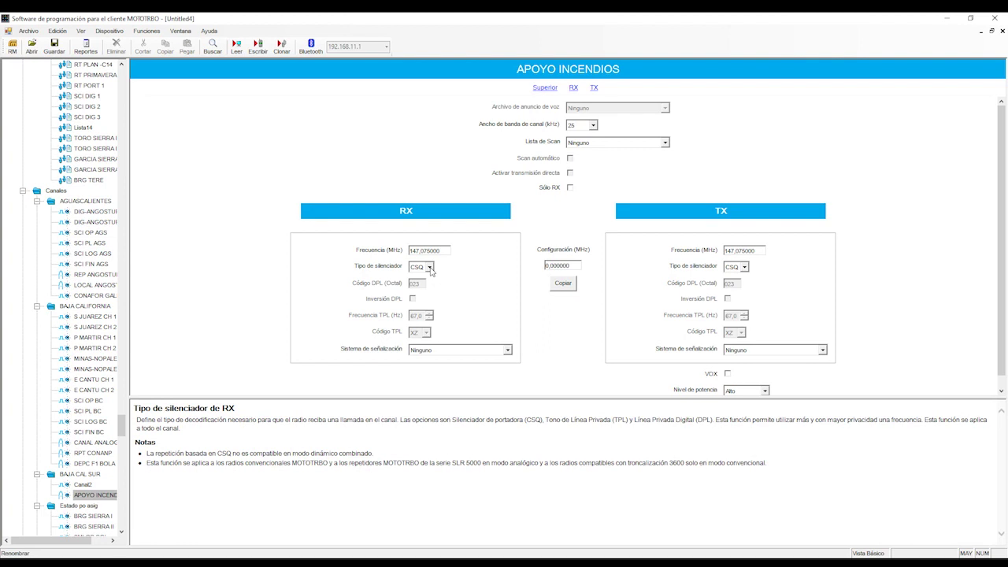
pyautogui.press('Down')
pyautogui.press('Down')
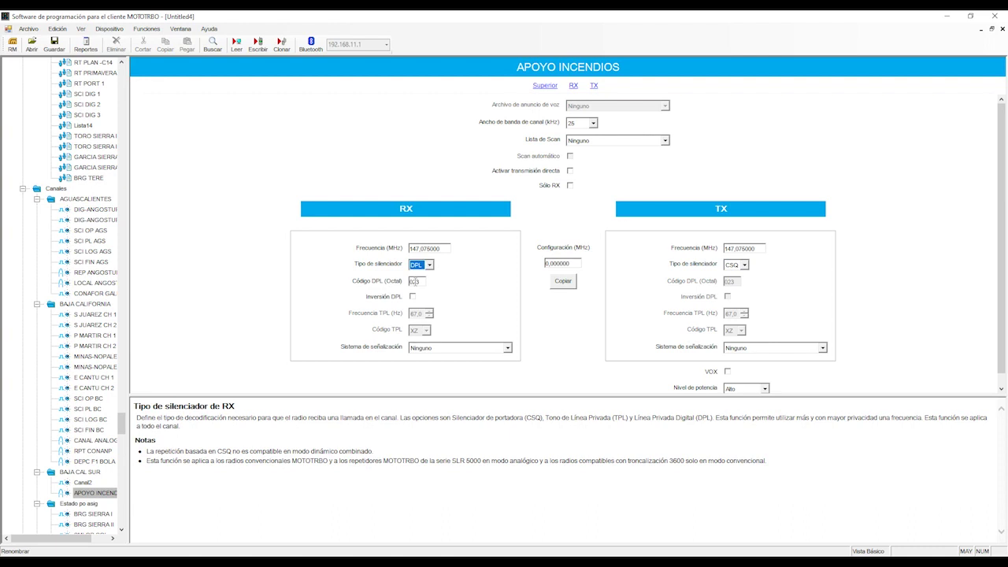
pyautogui.click(418, 280)
pyautogui.moveTo(424, 281); pyautogui.dragTo(400, 285)
pyautogui.write('122')
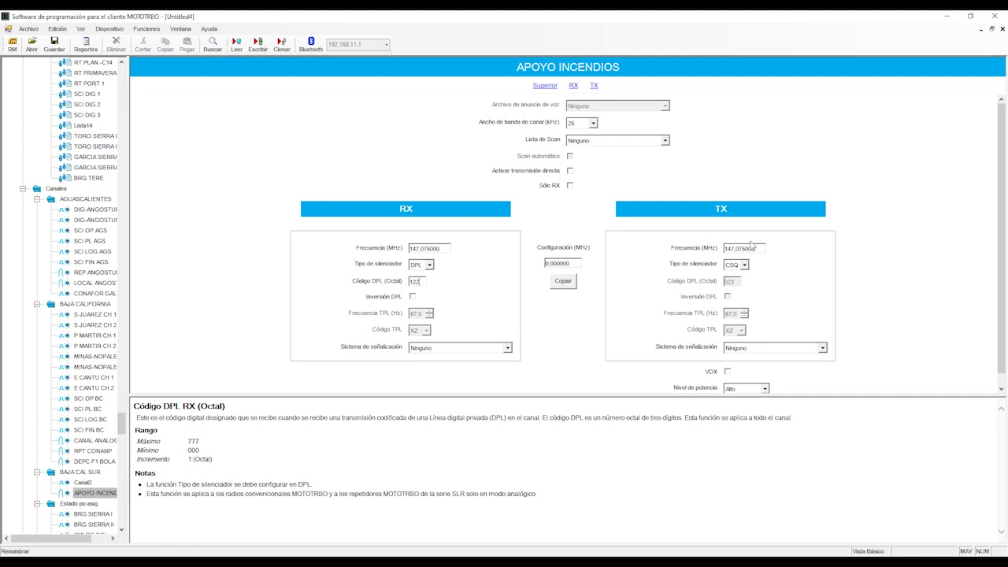
# - Set the TX squelch type of APOYO INCENDIOS to DPL with octal code 122
pyautogui.click(746, 269)
pyautogui.press('Down')
pyautogui.press('Down')
pyautogui.press('Tab')
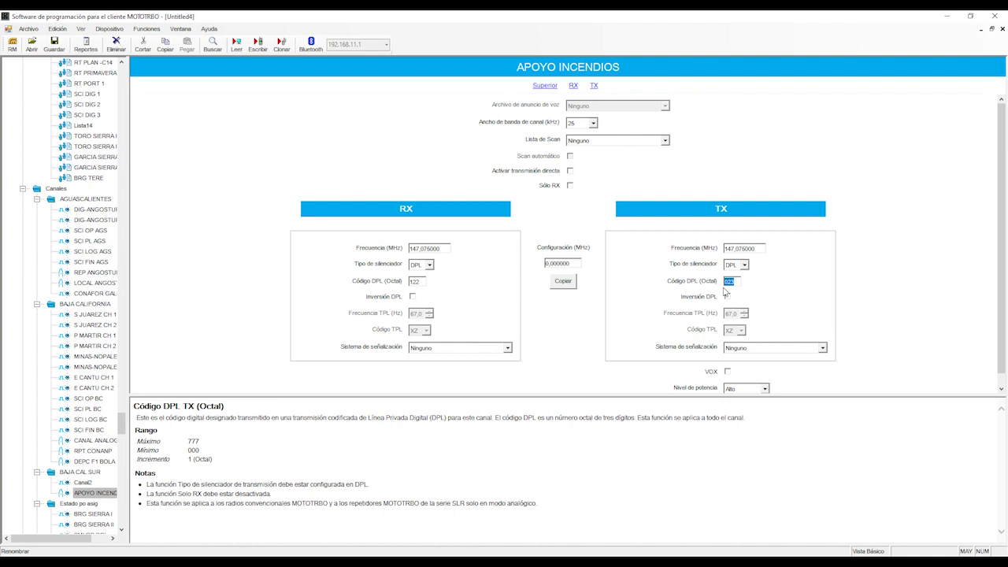
pyautogui.write('122')
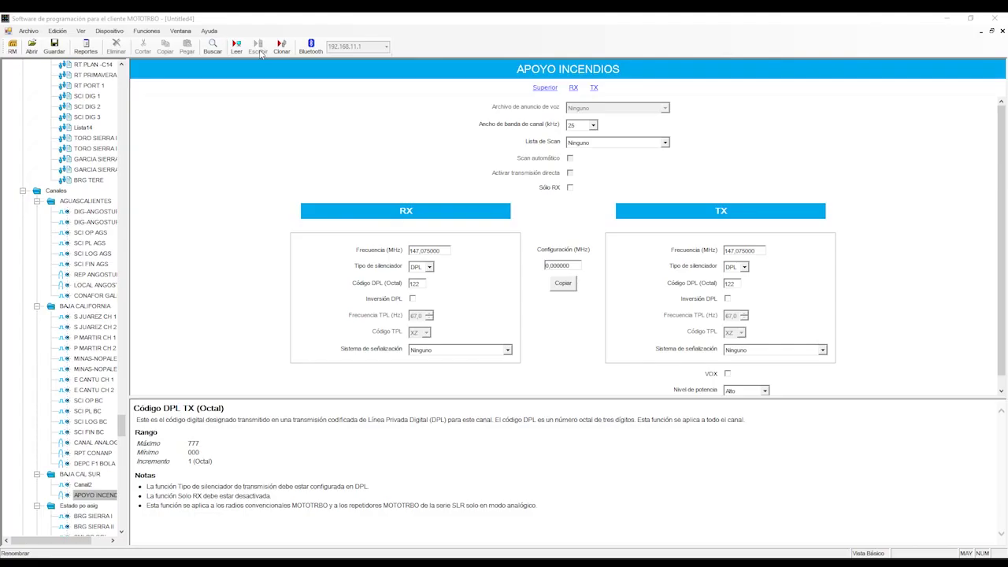
# - Write the edited configuration to the radio and dismiss the completion notice
pyautogui.click(522, 69)
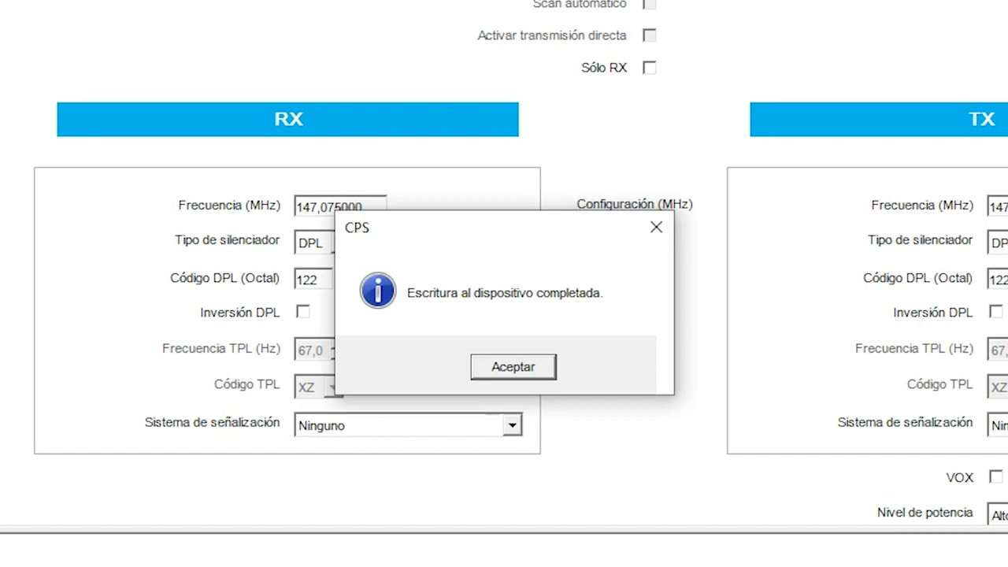
pyautogui.click(514, 366)
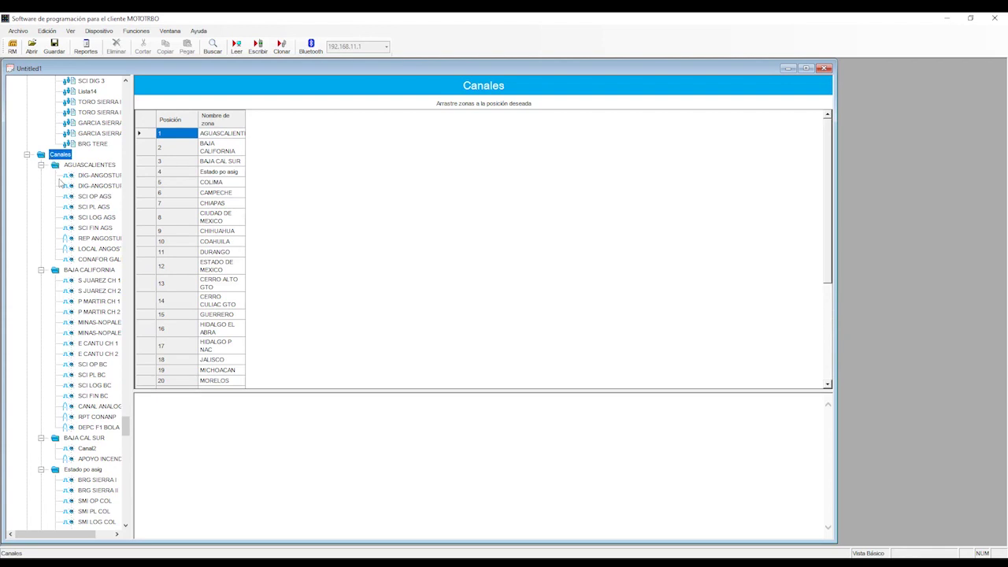
# - Add a digital channel to the BAJA CAL SUR zone
pyautogui.click(87, 438)
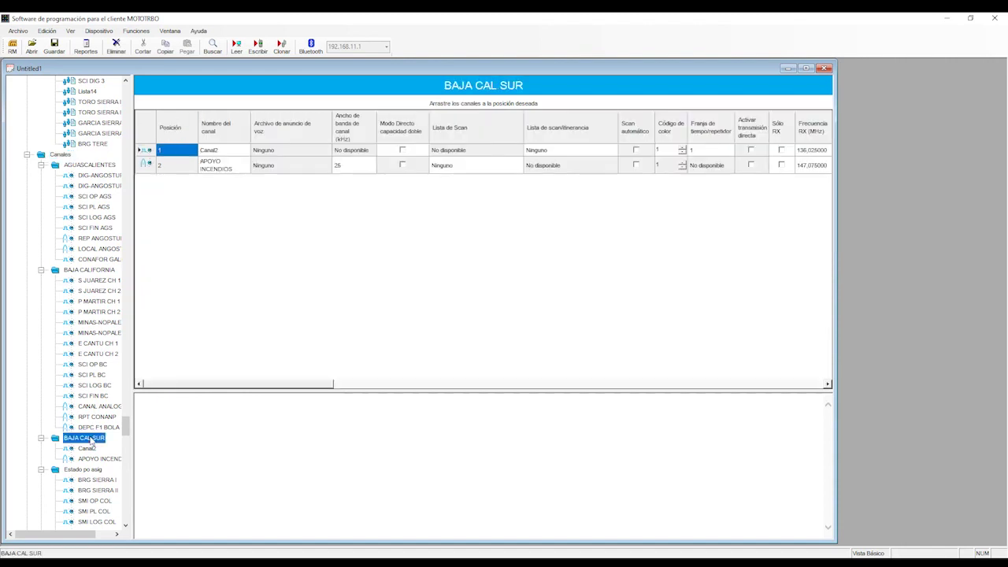
pyautogui.rightClick(91, 441)
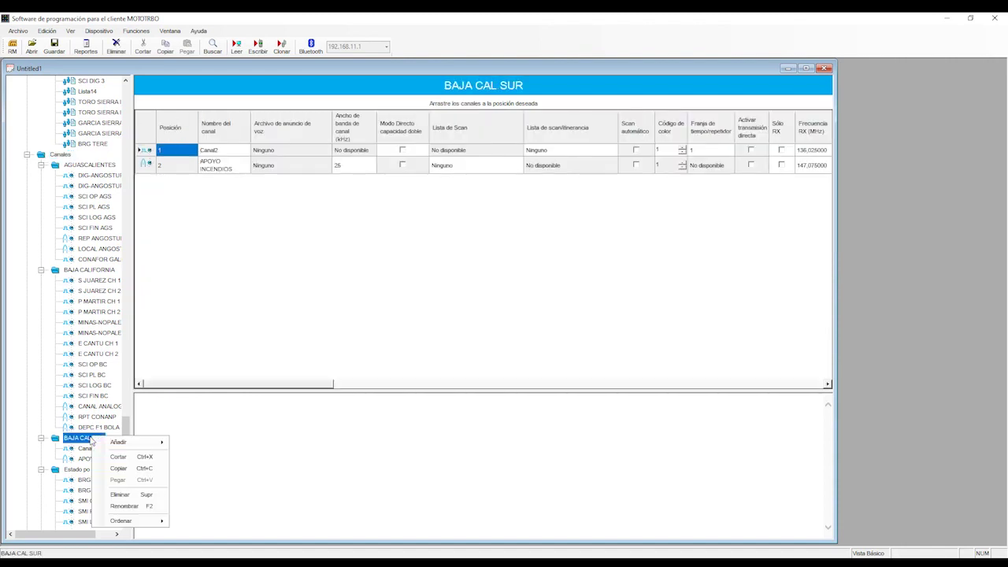
pyautogui.moveTo(137, 446)
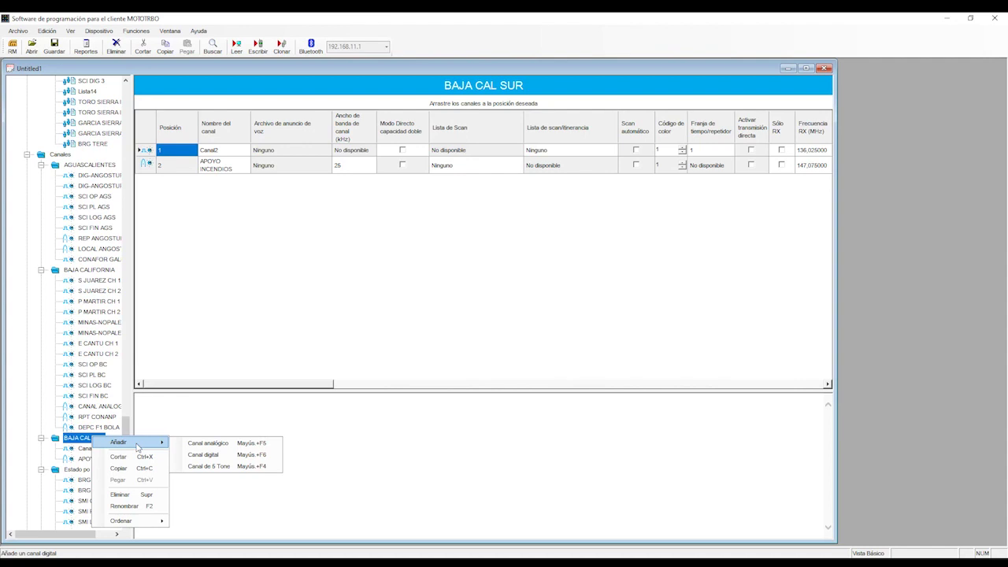
pyautogui.click(219, 461)
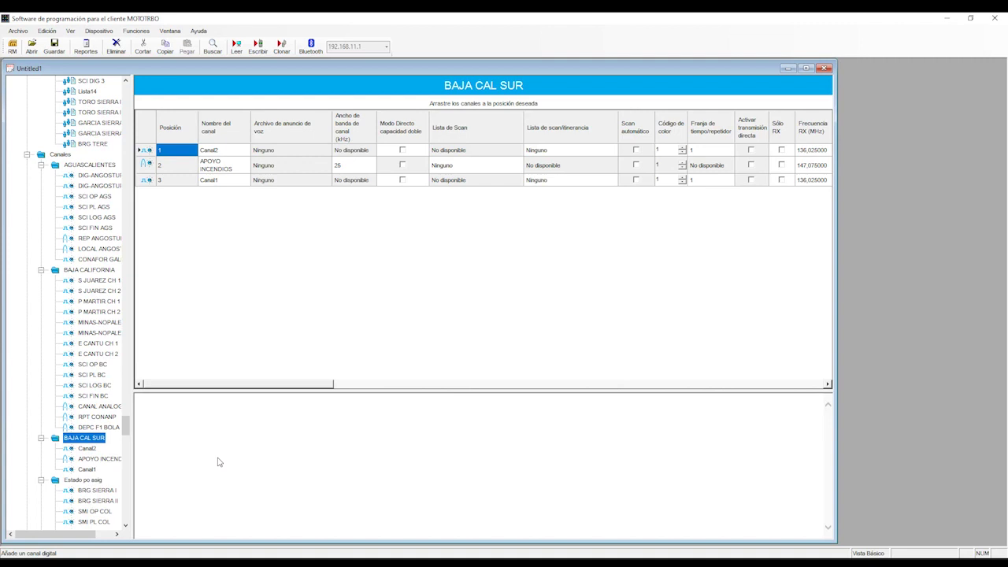
# - Rename the new digital channel in the BAJA CAL SUR zone as DIGITAL1
pyautogui.click(87, 469)
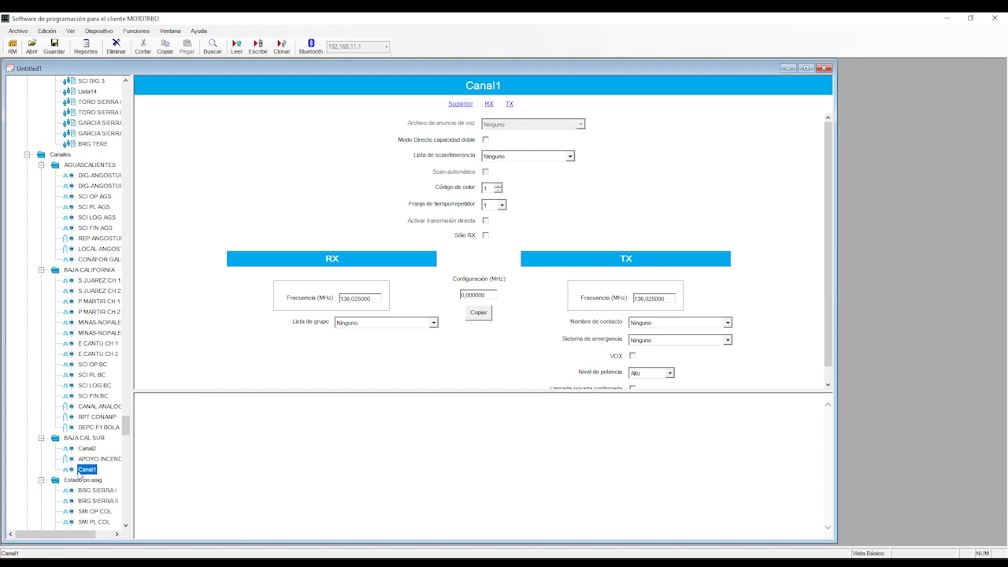
pyautogui.rightClick(90, 472)
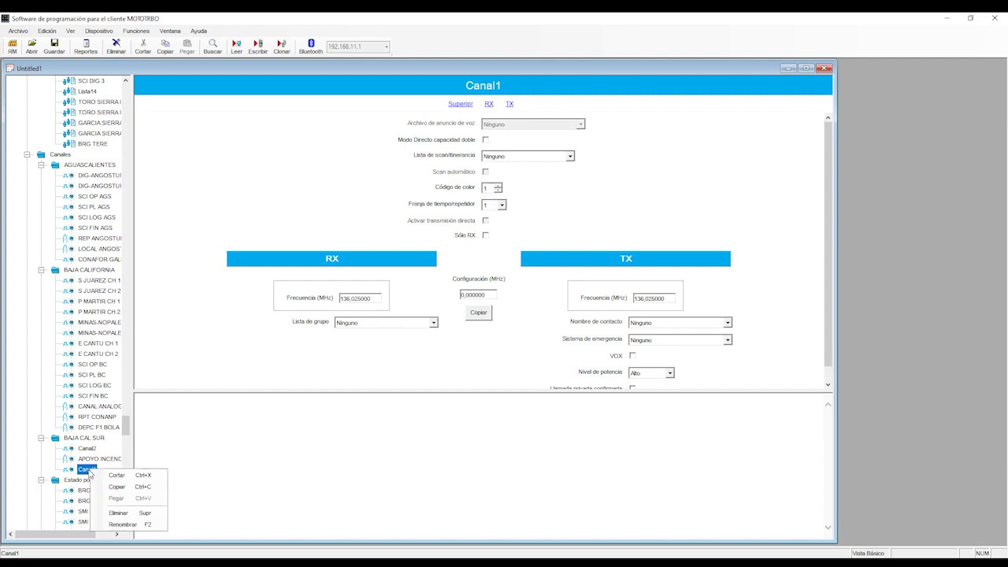
pyautogui.click(124, 524)
pyautogui.press('capslock')
pyautogui.press('BackSpace')
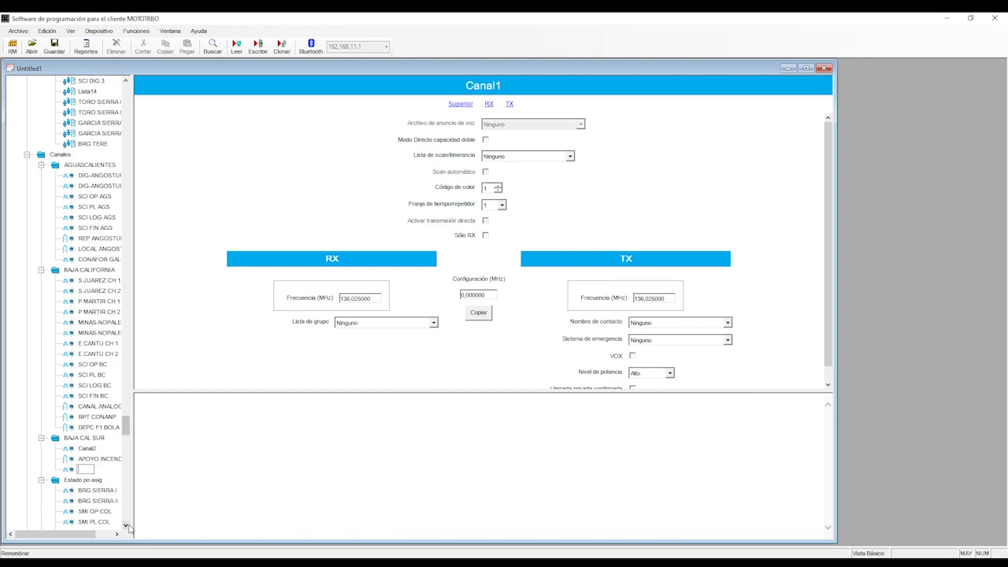
pyautogui.write('DIGITAL1')
pyautogui.press('Return')
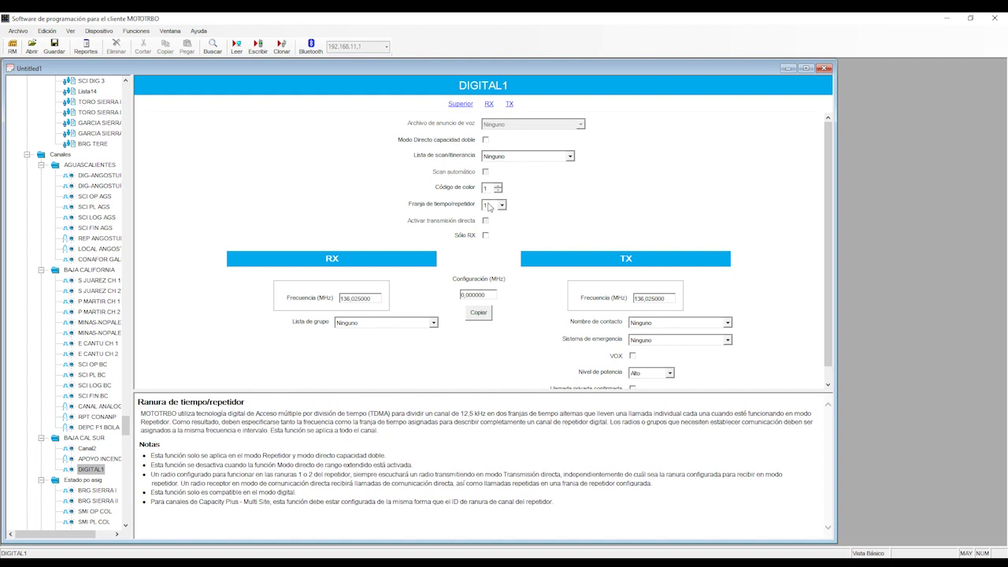
# - Set the RX frequency of the DIGITAL1 channel to 147,025 MHz
pyautogui.click(489, 207)
pyautogui.moveTo(368, 300); pyautogui.dragTo(342, 300)
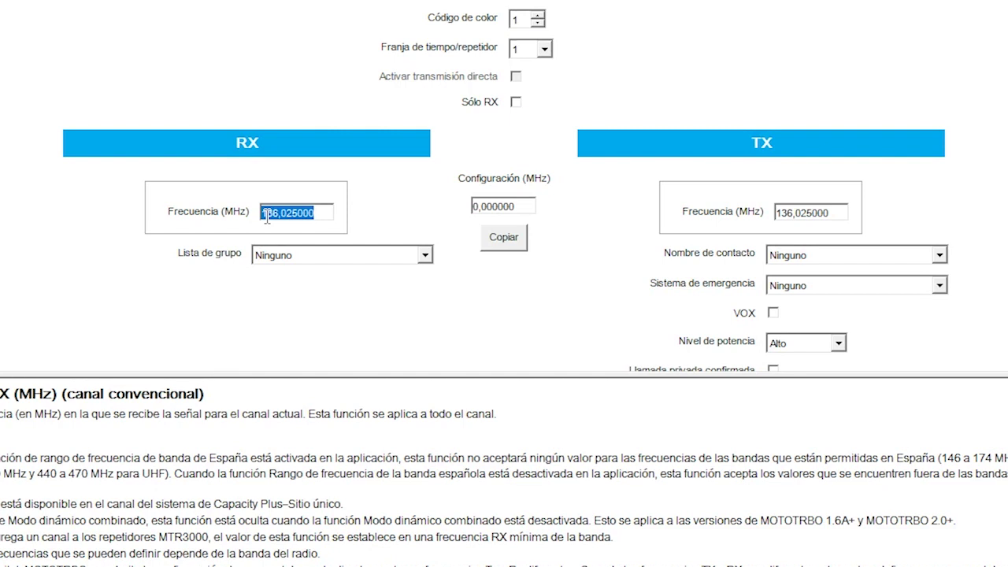
pyautogui.write('147')
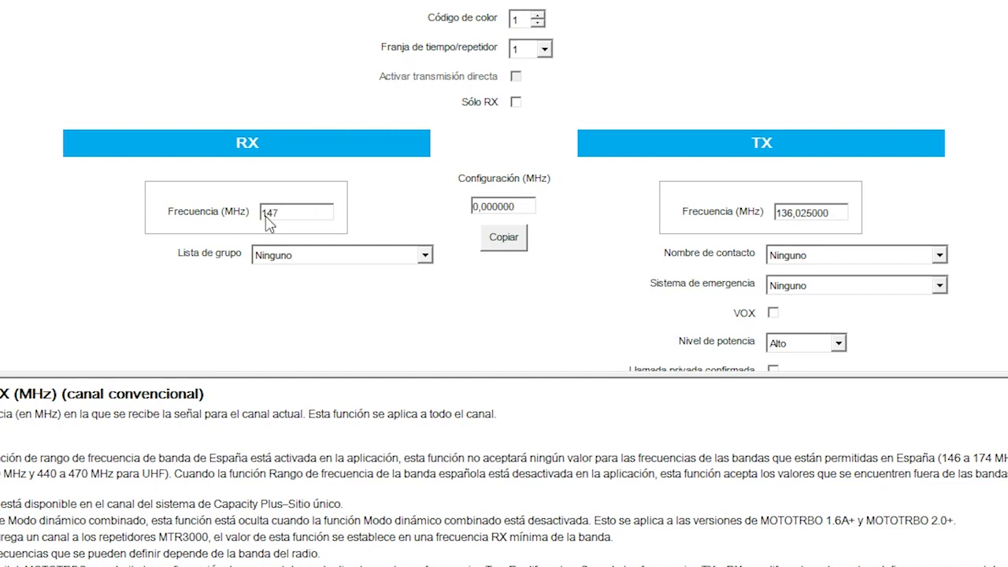
pyautogui.write(',025')
pyautogui.click(832, 212)
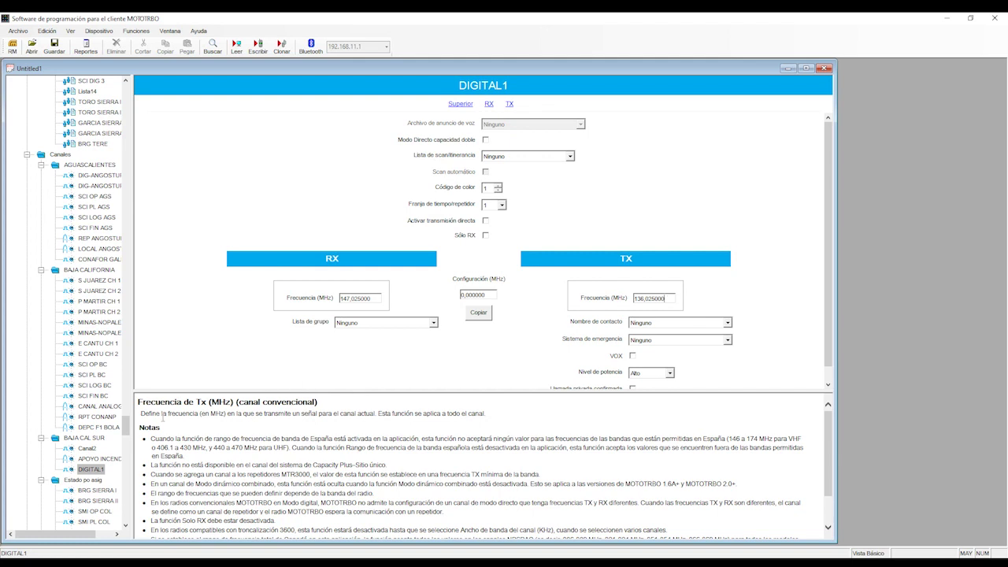
# - Add a group call (Llamada de grupo) to the Digital folder under Contactos
pyautogui.moveTo(126, 431); pyautogui.dragTo(101, 98)
pyautogui.click(62, 364)
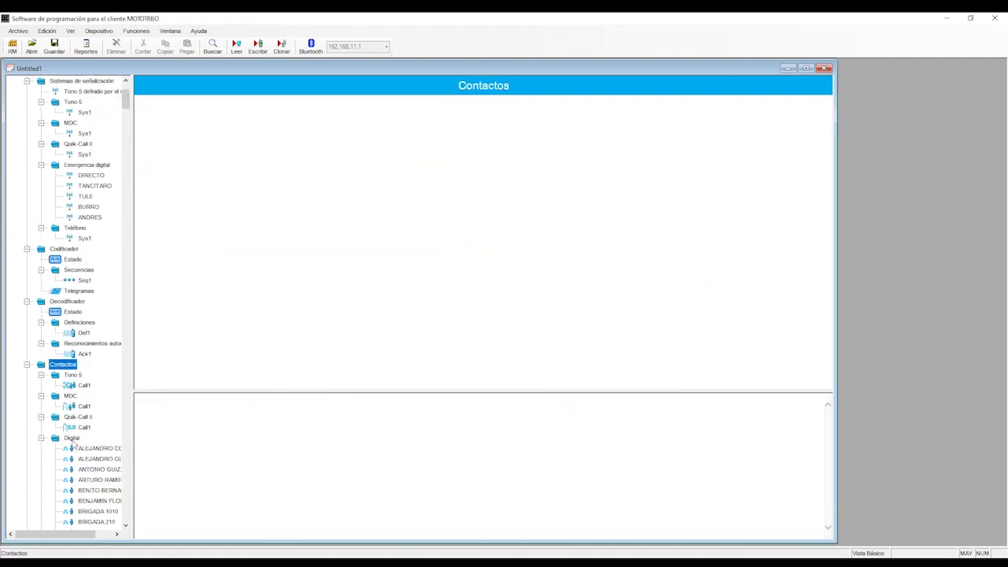
pyautogui.click(72, 437)
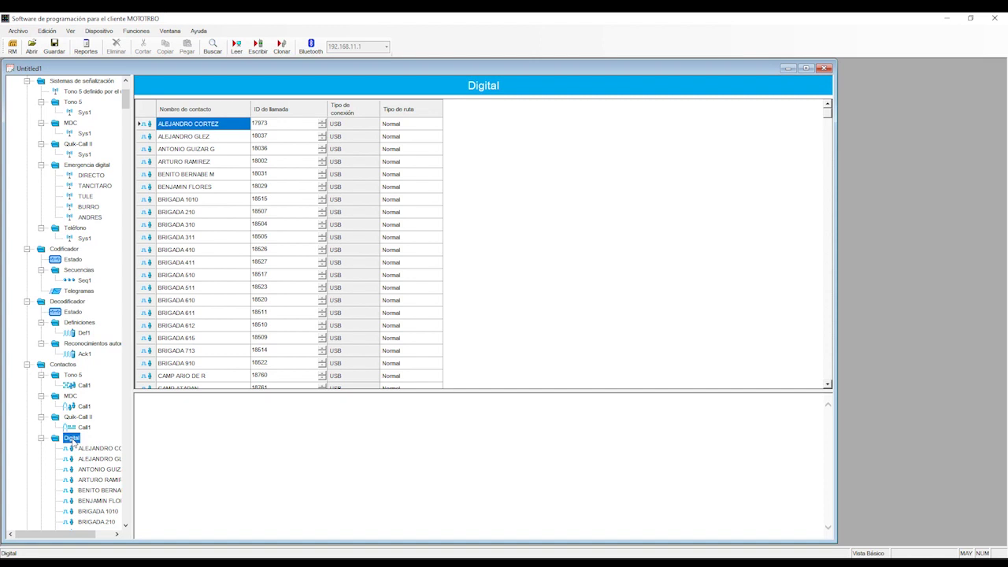
pyautogui.rightClick(73, 444)
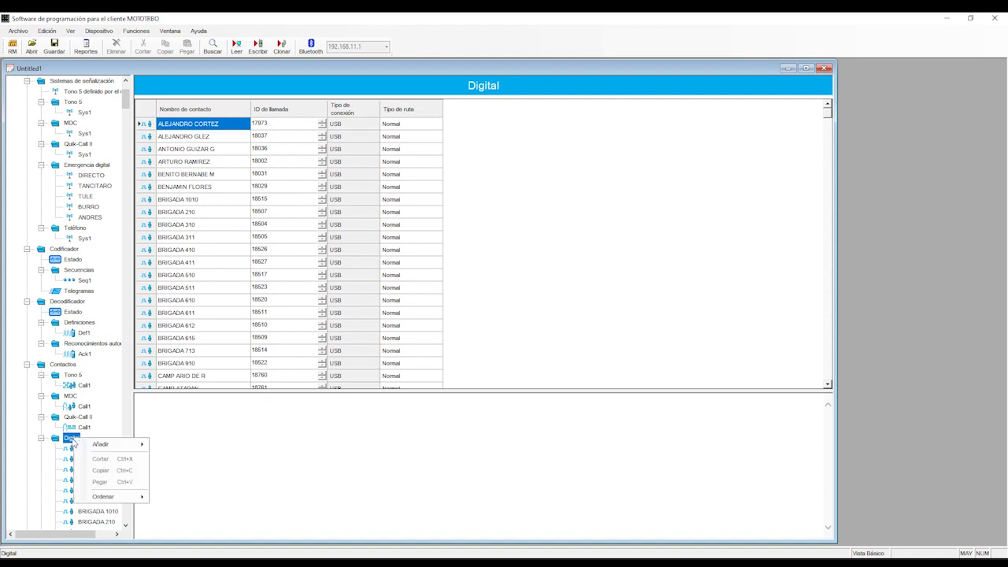
pyautogui.moveTo(126, 448)
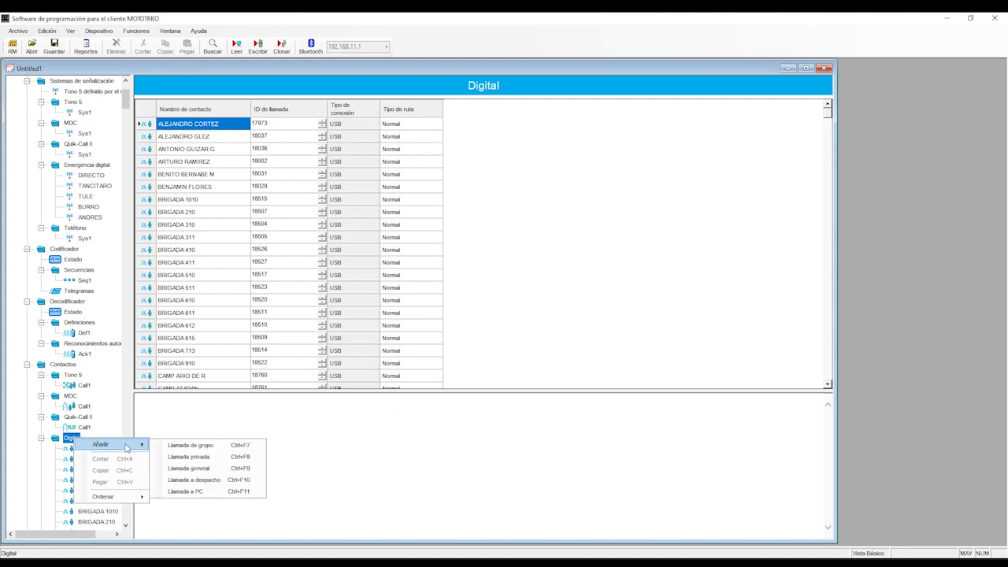
pyautogui.click(220, 451)
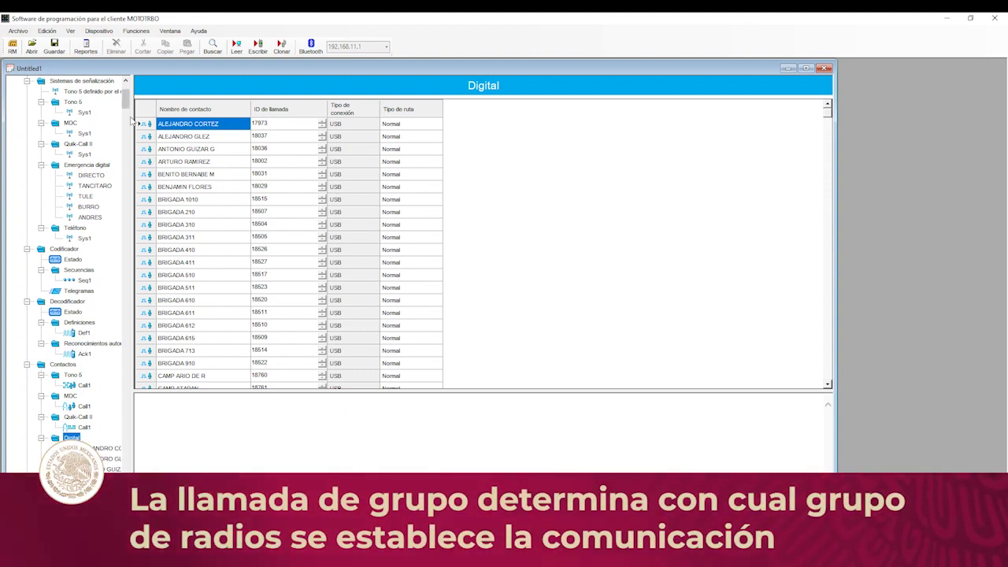
# - Rename the new group call contact as DIGITAL1 and set its call ID to 706
pyautogui.moveTo(128, 106); pyautogui.dragTo(134, 376)
pyautogui.click(89, 364)
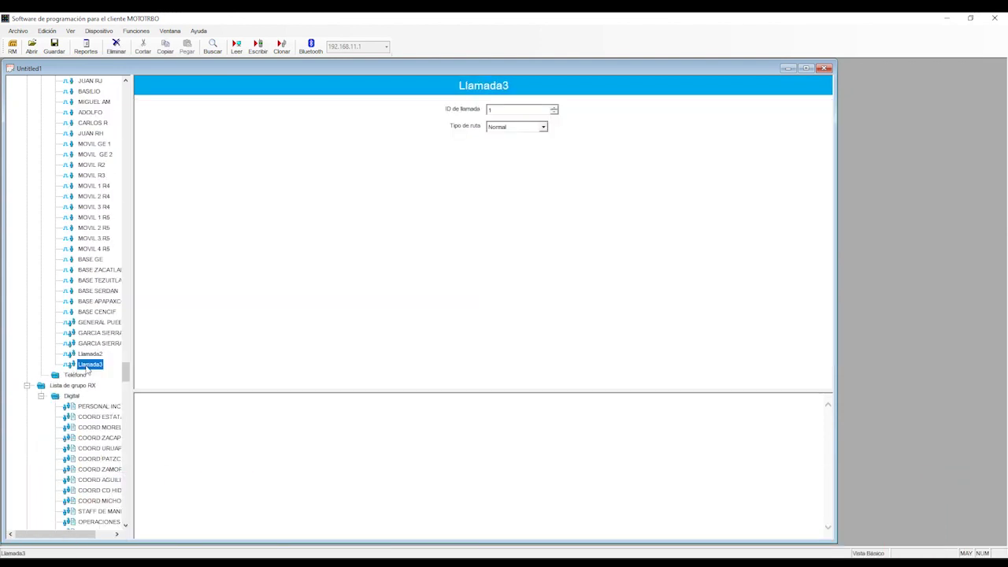
pyautogui.rightClick(87, 366)
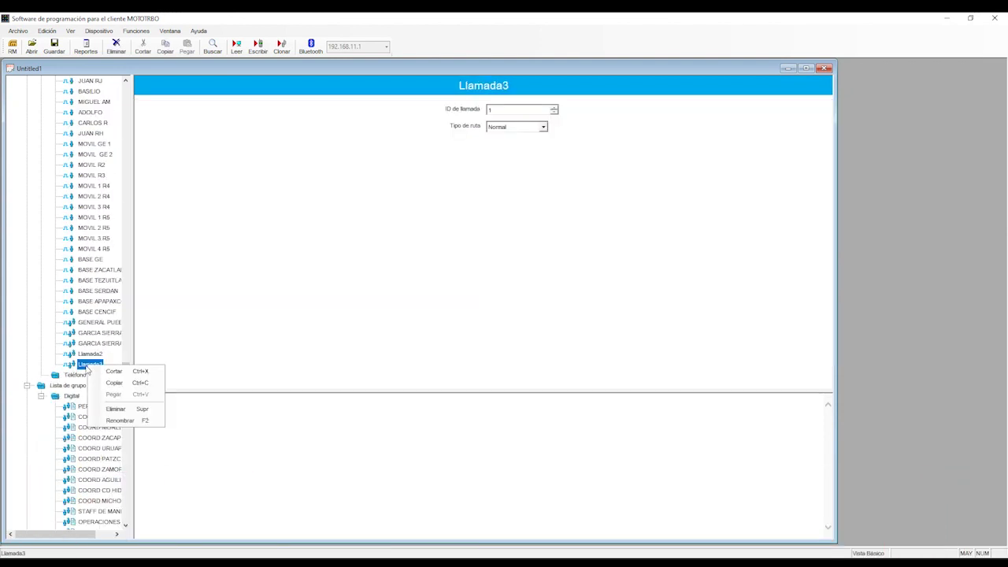
pyautogui.click(118, 420)
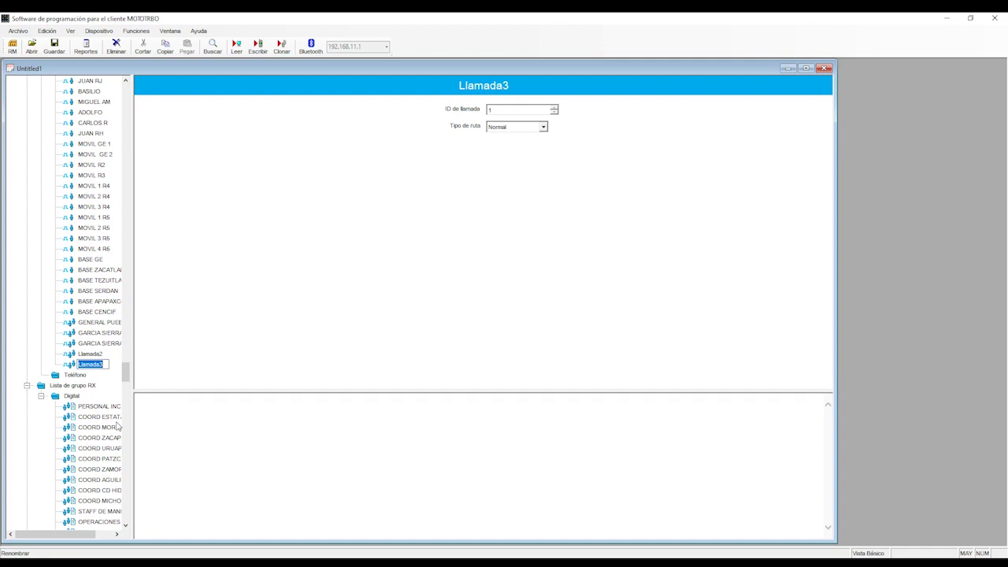
pyautogui.write('DIGITAL1')
pyautogui.press('Return')
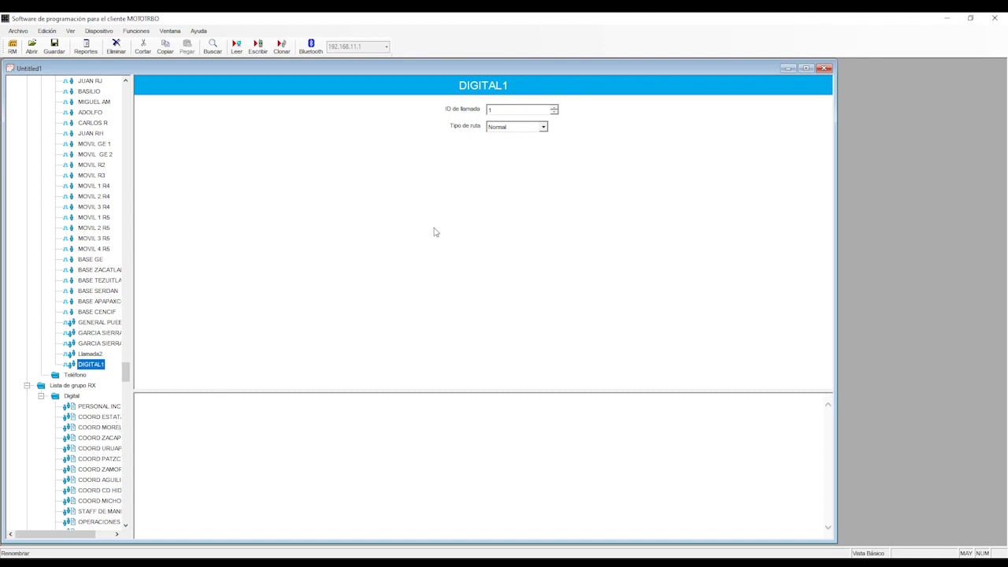
pyautogui.click(497, 110)
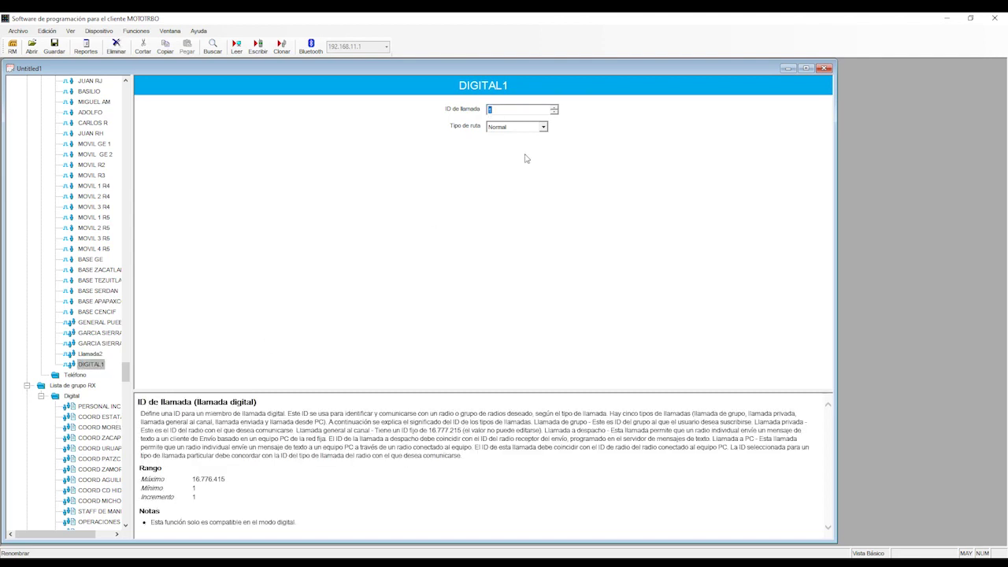
pyautogui.write('706')
# - Assign the DIGITAL1 contact as the TX contact name of the DIGITAL1 channel in the BAJA CAL SUR zone
pyautogui.moveTo(126, 373); pyautogui.dragTo(122, 431)
pyautogui.click(90, 291)
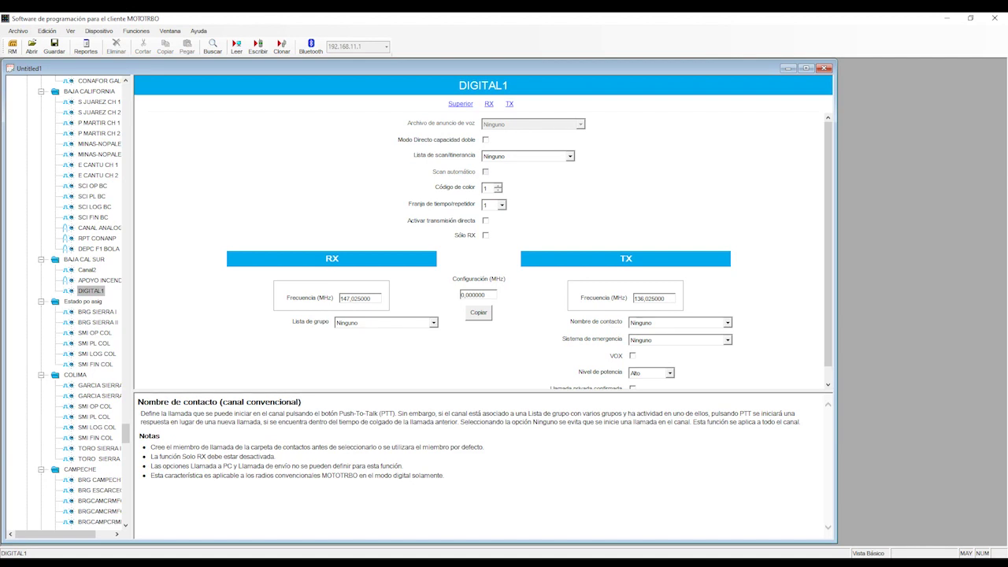
pyautogui.click(726, 322)
pyautogui.click(651, 355)
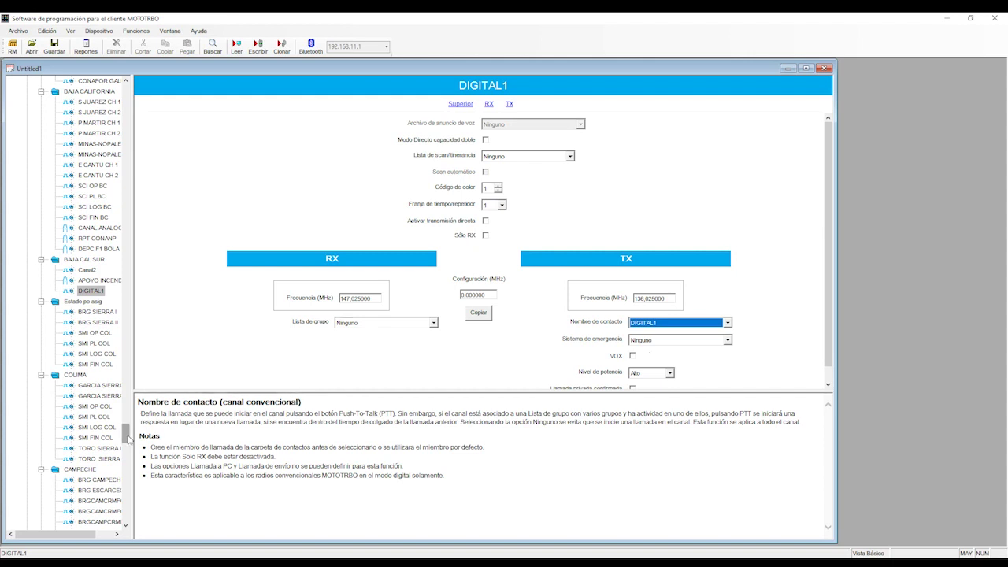
# - Add an RX group list to the Digital folder under Lista de grupo RX
pyautogui.moveTo(128, 438); pyautogui.dragTo(124, 384)
pyautogui.click(79, 323)
pyautogui.click(72, 334)
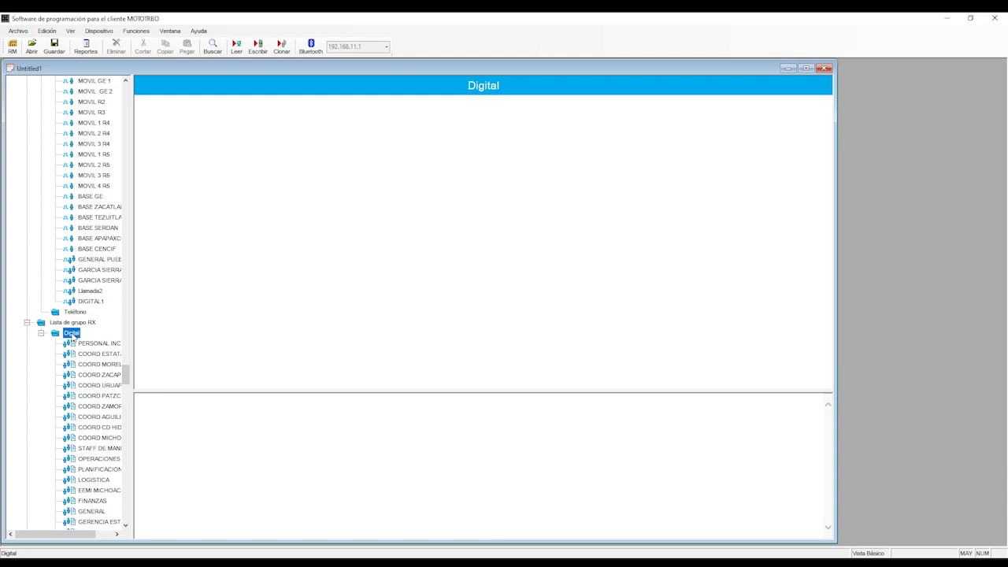
pyautogui.rightClick(72, 336)
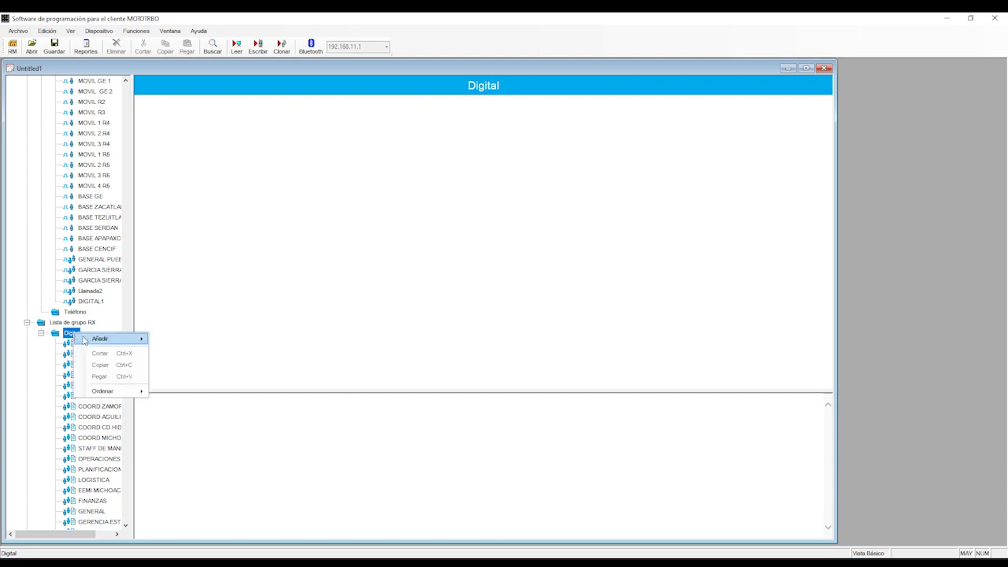
pyautogui.moveTo(121, 341)
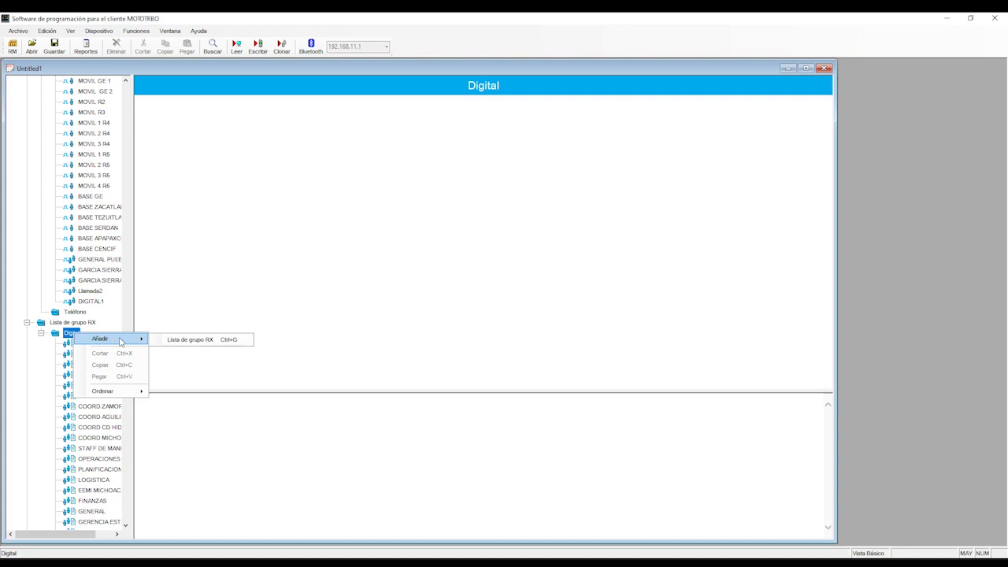
pyautogui.click(217, 344)
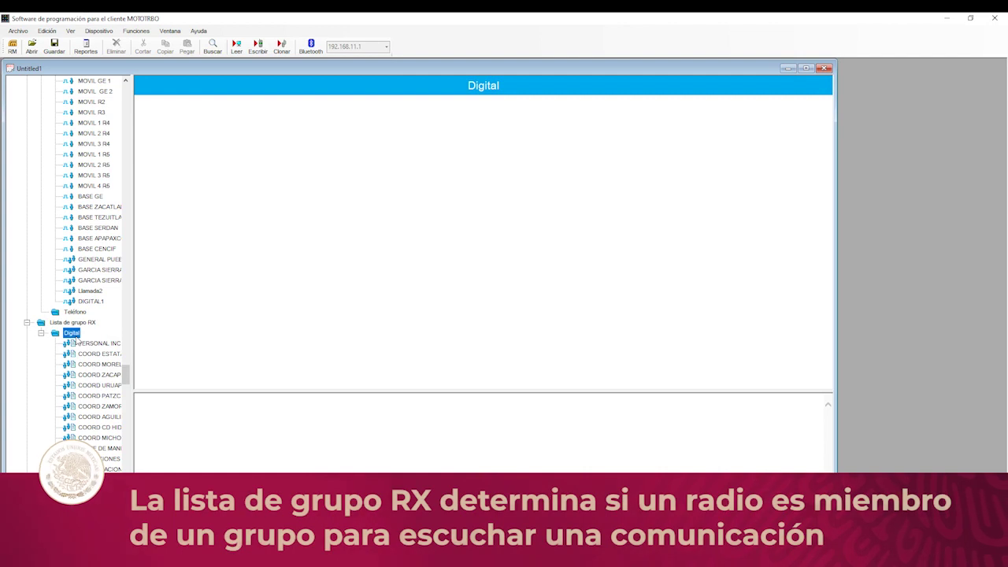
# - Rename the new RX group list, Lista1, as DIGITAL1
pyautogui.moveTo(127, 376); pyautogui.dragTo(126, 407)
pyautogui.scroll(-8, 89, 331)
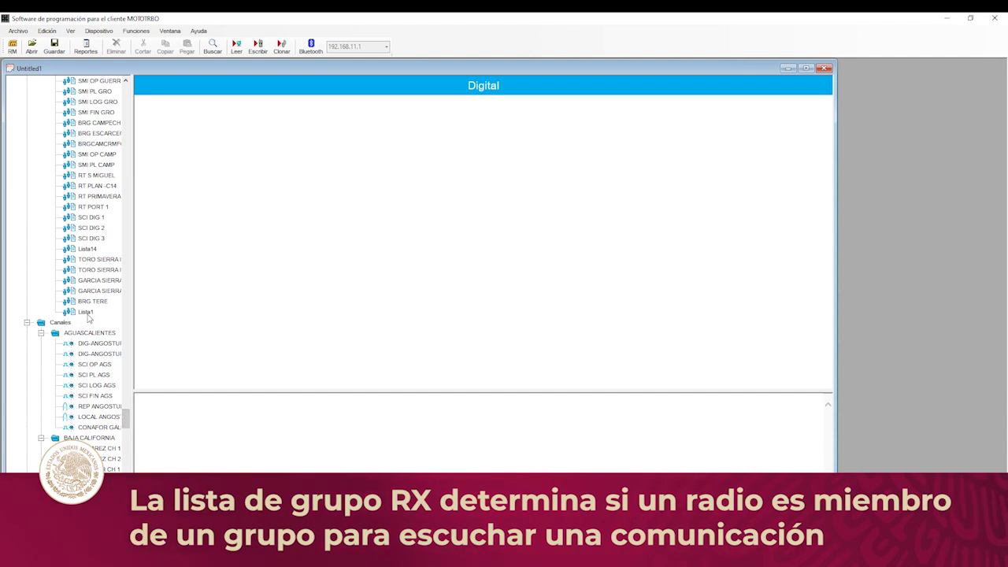
pyautogui.click(85, 312)
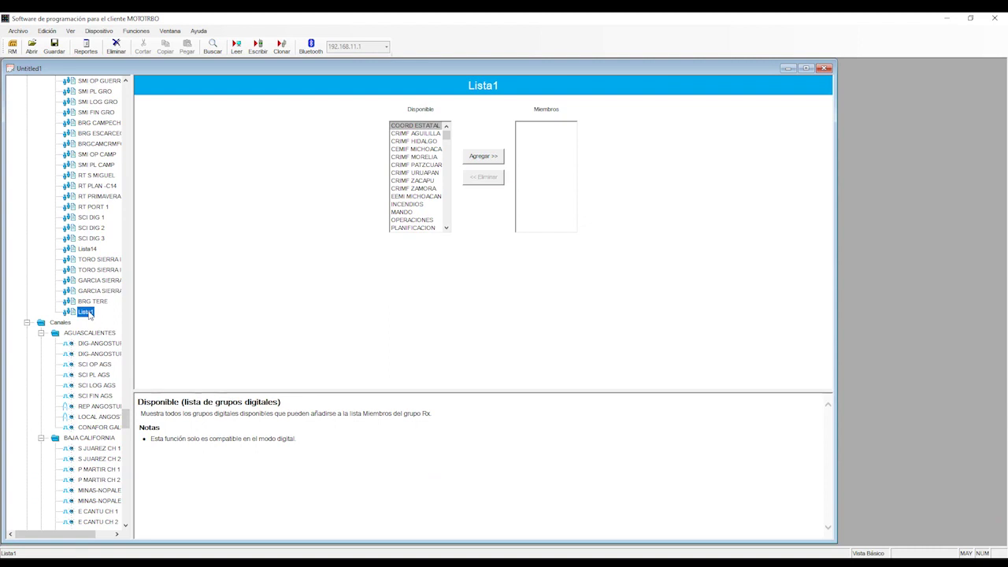
pyautogui.rightClick(90, 315)
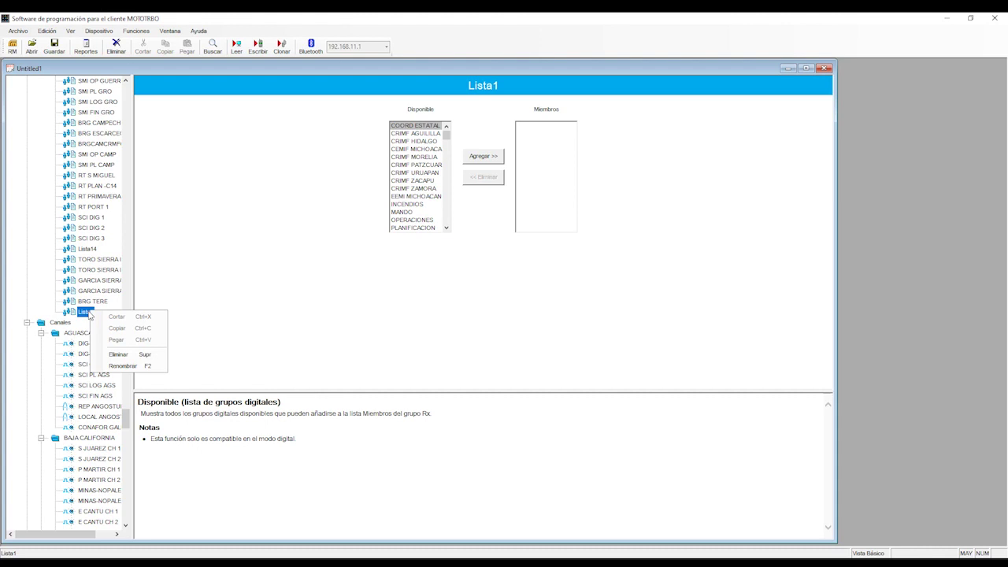
pyautogui.click(122, 365)
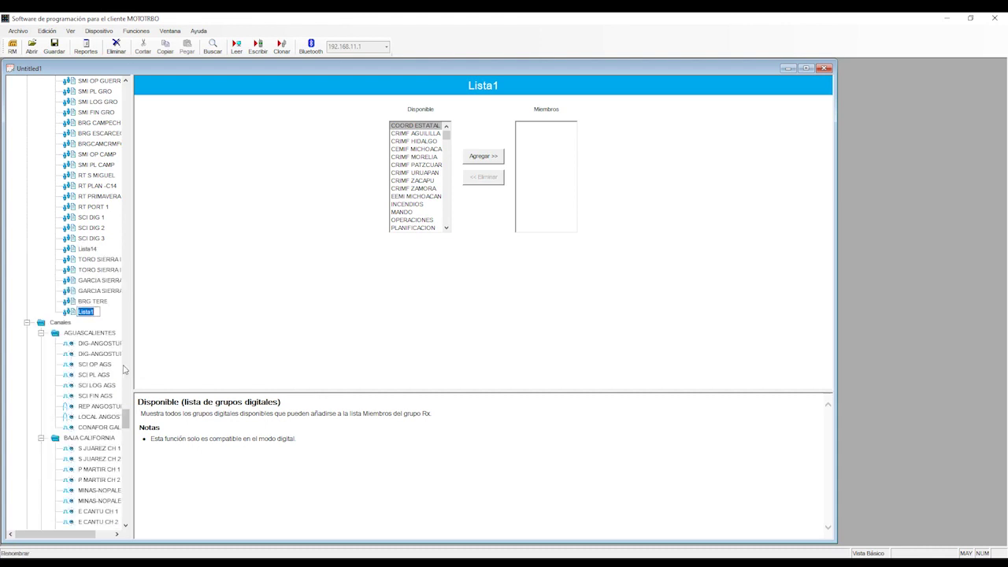
pyautogui.write('DIGITAL1')
pyautogui.press('Return')
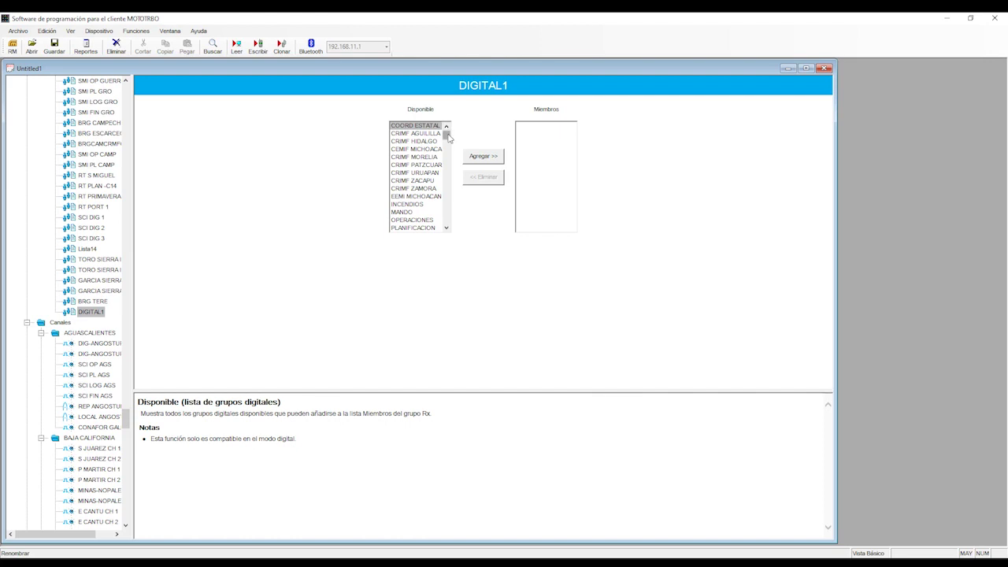
# - Add the available DIGITAL1 group to the members of the DIGITAL1 RX group list
pyautogui.moveTo(448, 138); pyautogui.dragTo(446, 218)
pyautogui.click(406, 228)
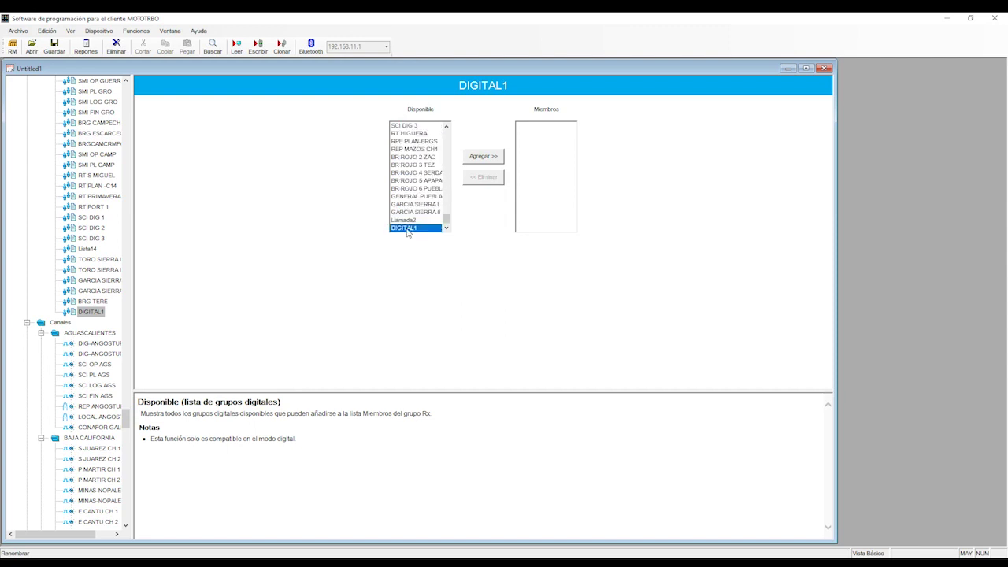
pyautogui.click(484, 157)
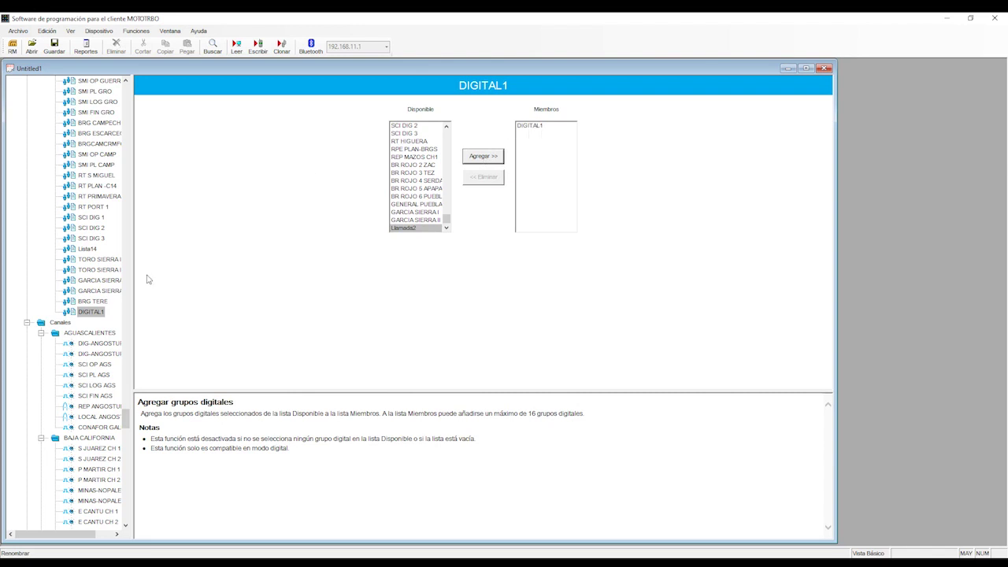
# - Set the RX group list of the DIGITAL1 channel in the BAJA CAL SUR zone to DIGITAL1
pyautogui.scroll(-4, 94, 431)
pyautogui.scroll(-5, 95, 431)
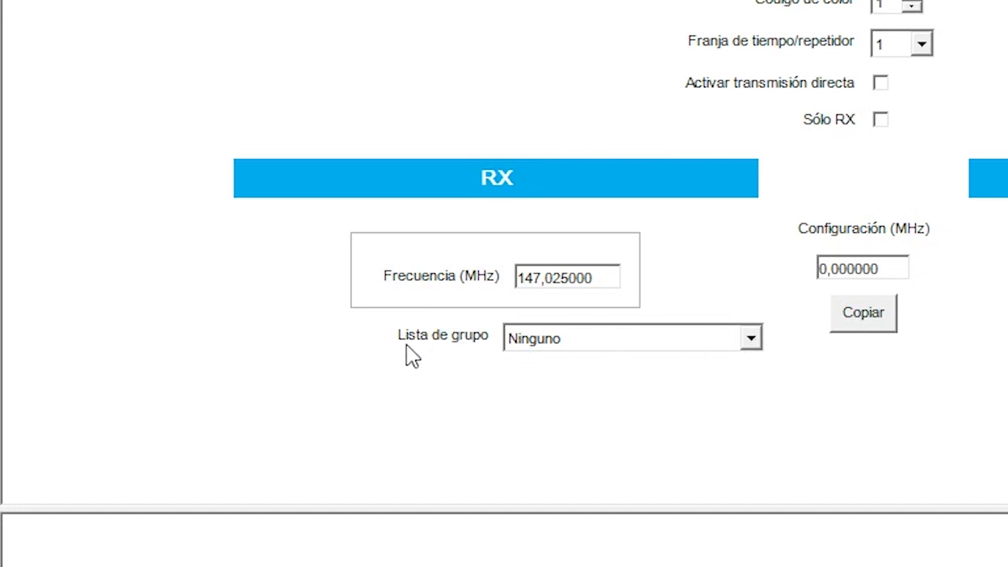
pyautogui.moveTo(758, 352)
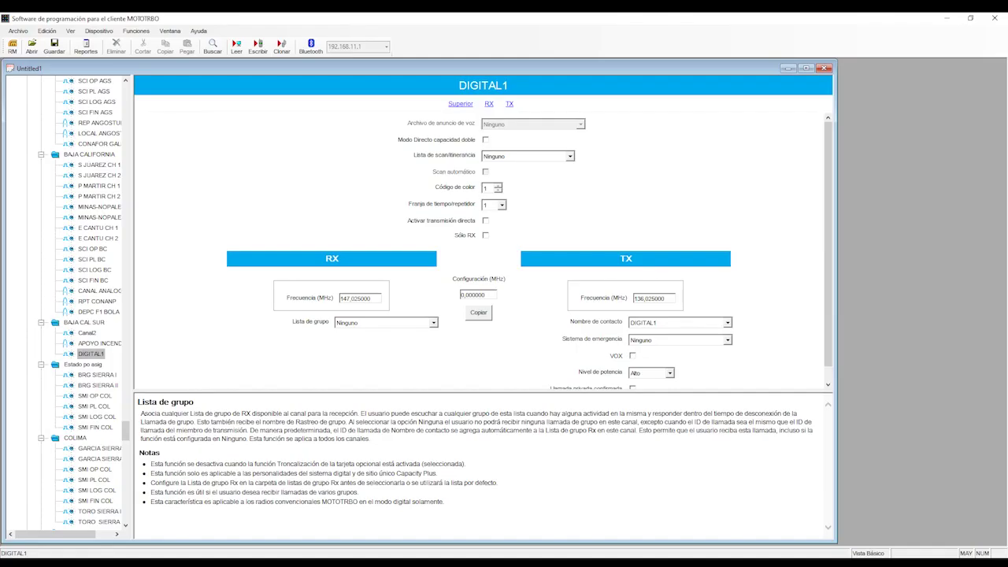
pyautogui.click(385, 322)
pyautogui.click(365, 343)
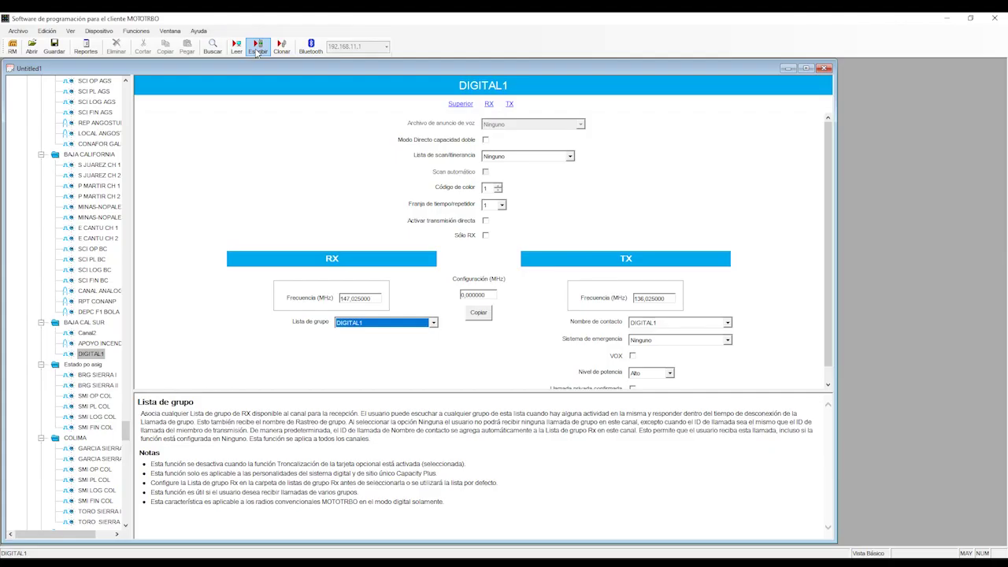
# - Write the digital channel configuration to the radio and dismiss the completion notice
pyautogui.click(256, 51)
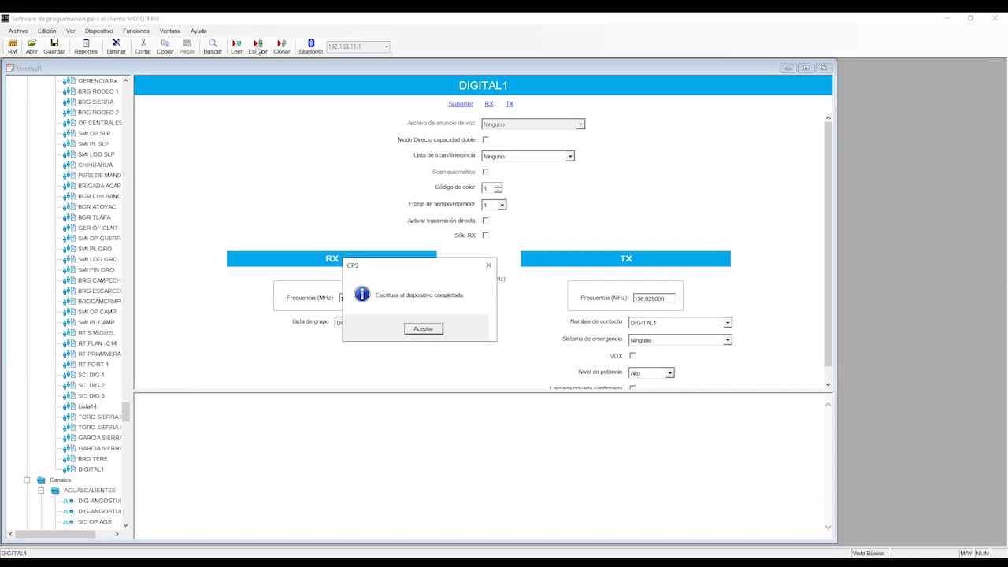
pyautogui.click(425, 331)
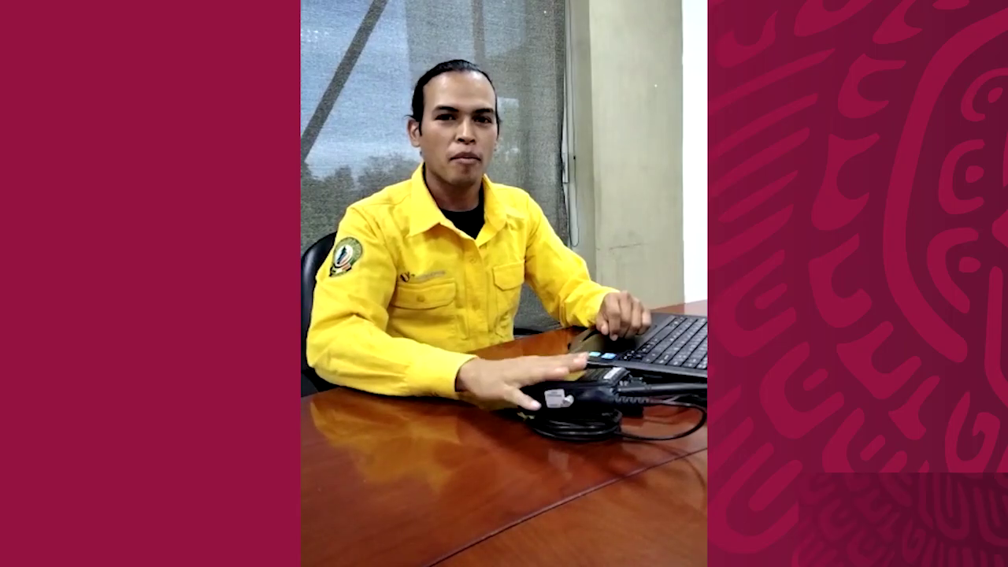